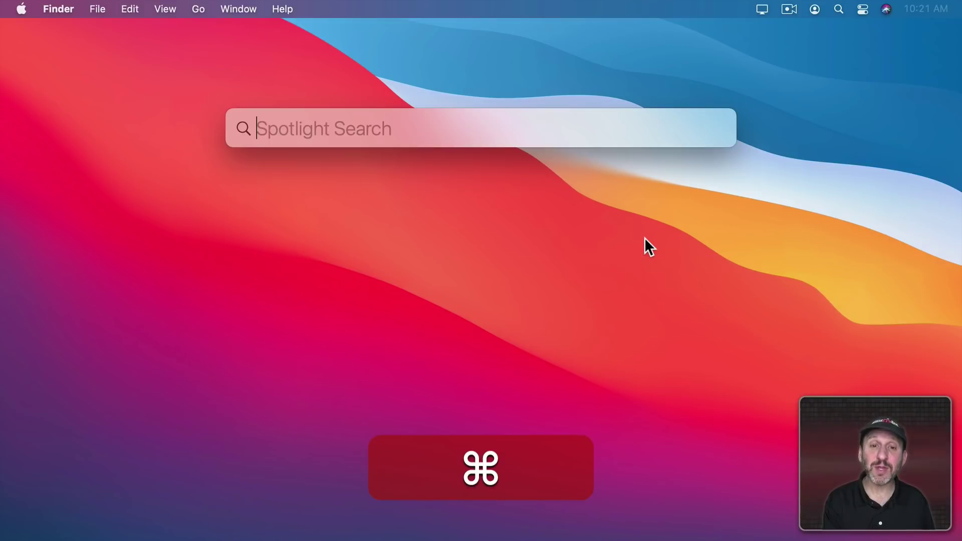
{"action": "type", "text": "text"}
Launch TextEdit and write a Situation Report form with Name, ID and Details lines
{"action": "key", "text": "Return"}
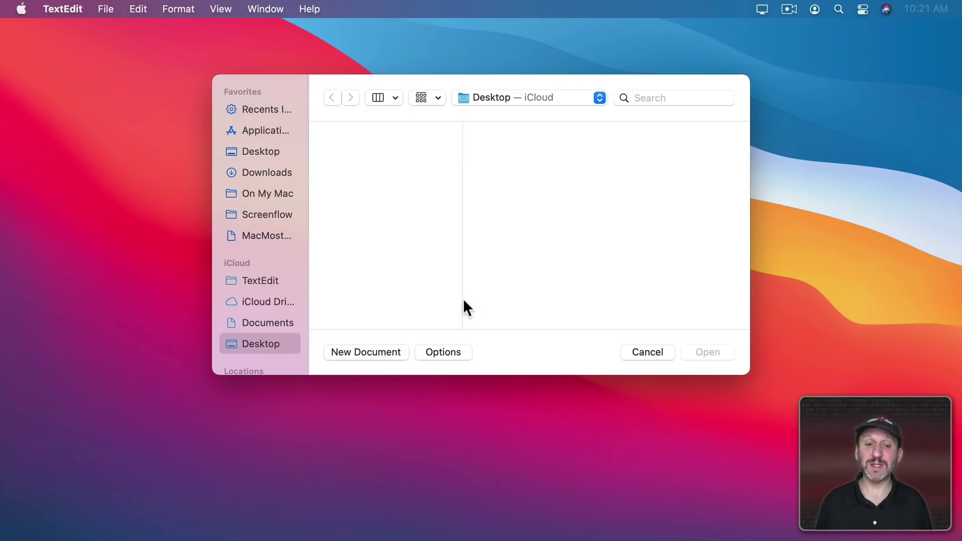
{"action": "left_click", "coordinate": [396, 347]}
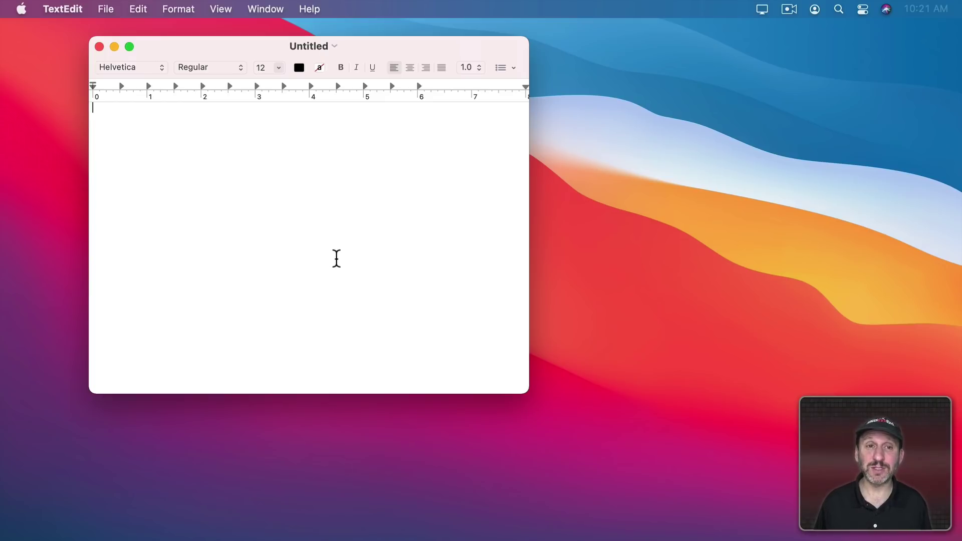
{"action": "left_click", "coordinate": [140, 137]}
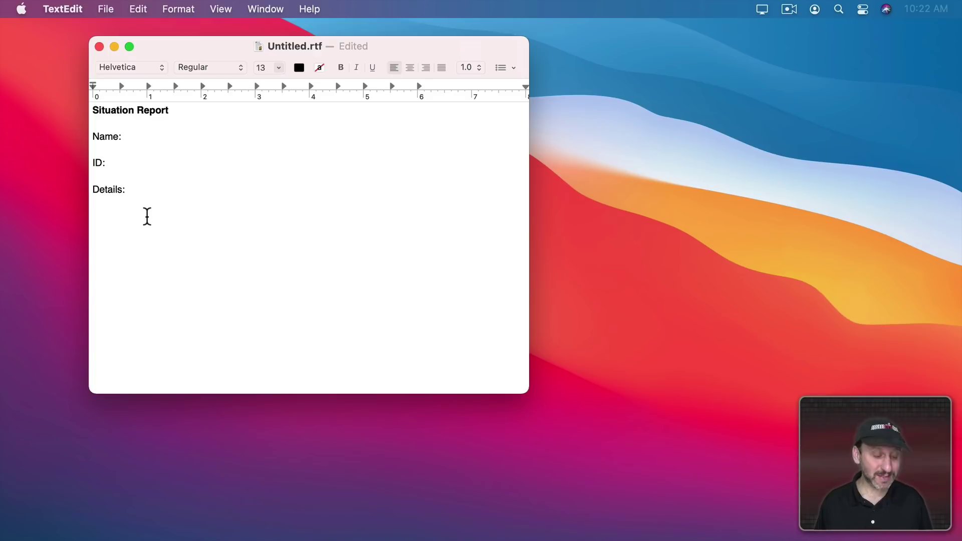
Save the document as Report.rtf on the Desktop
{"action": "left_click", "coordinate": [107, 11]}
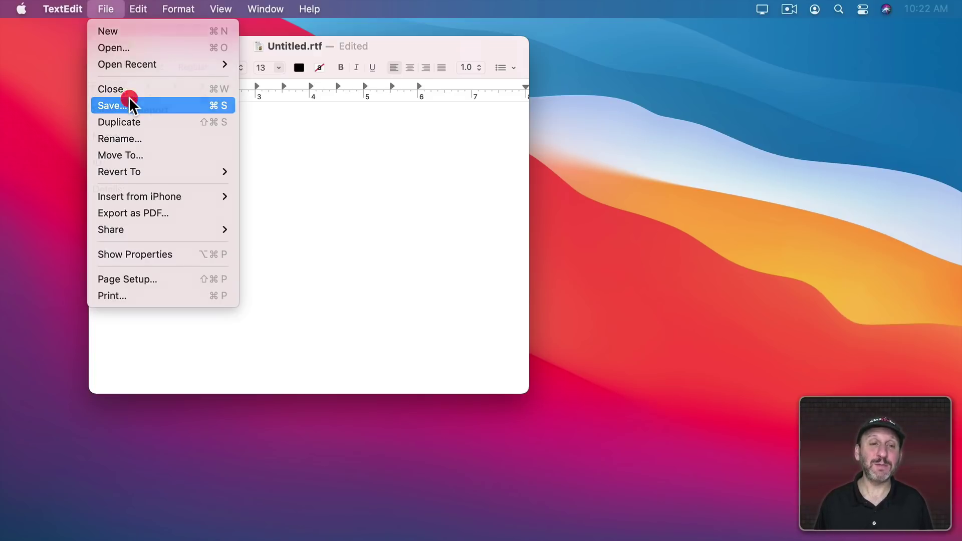
{"action": "left_click", "coordinate": [128, 100]}
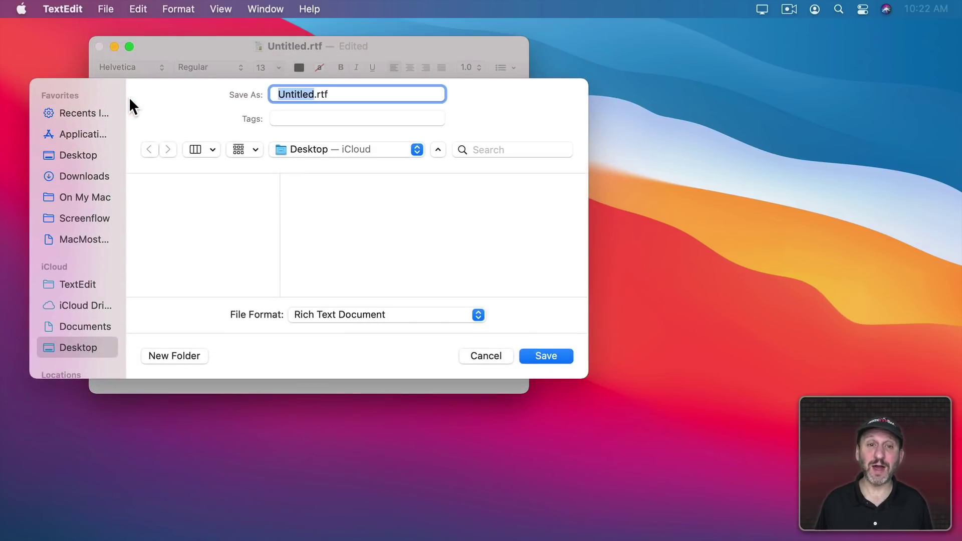
{"action": "type", "text": "Repor"}
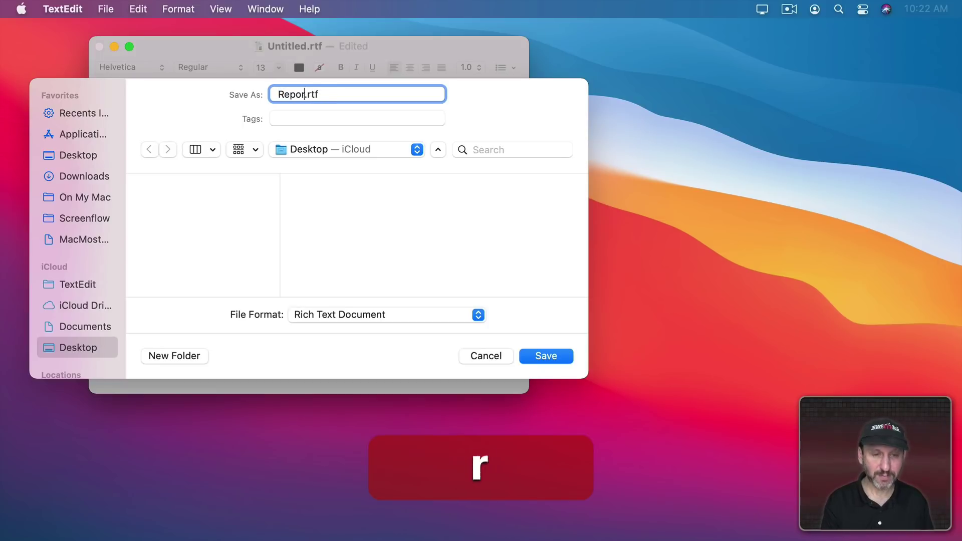
{"action": "type", "text": "t"}
{"action": "key", "text": "Return"}
Close the Report document and select Report.rtf on the desktop
{"action": "left_click", "coordinate": [98, 47]}
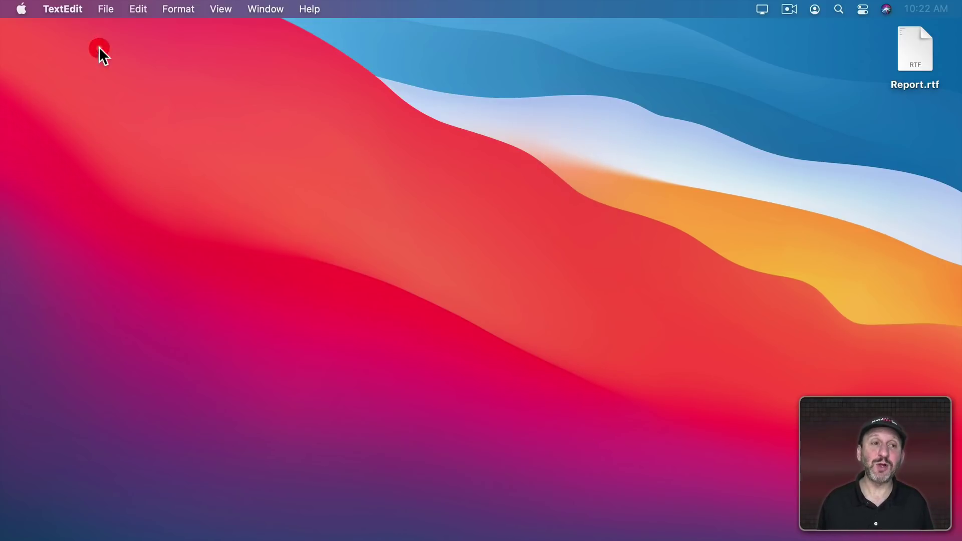
{"action": "left_click", "coordinate": [814, 43]}
{"action": "left_click", "coordinate": [921, 46]}
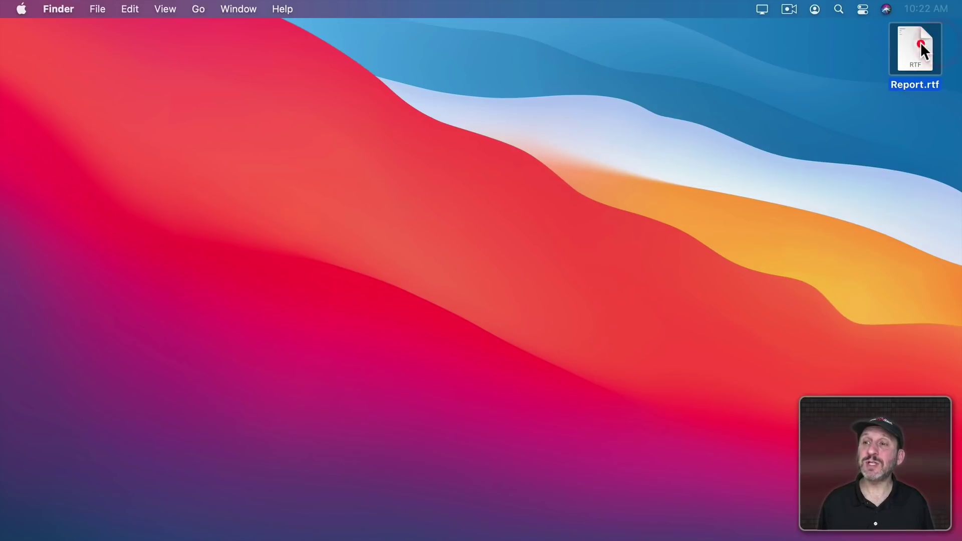
Tick Stationery pad in Report.rtf's Get Info window, then close it
{"action": "left_click", "coordinate": [98, 9]}
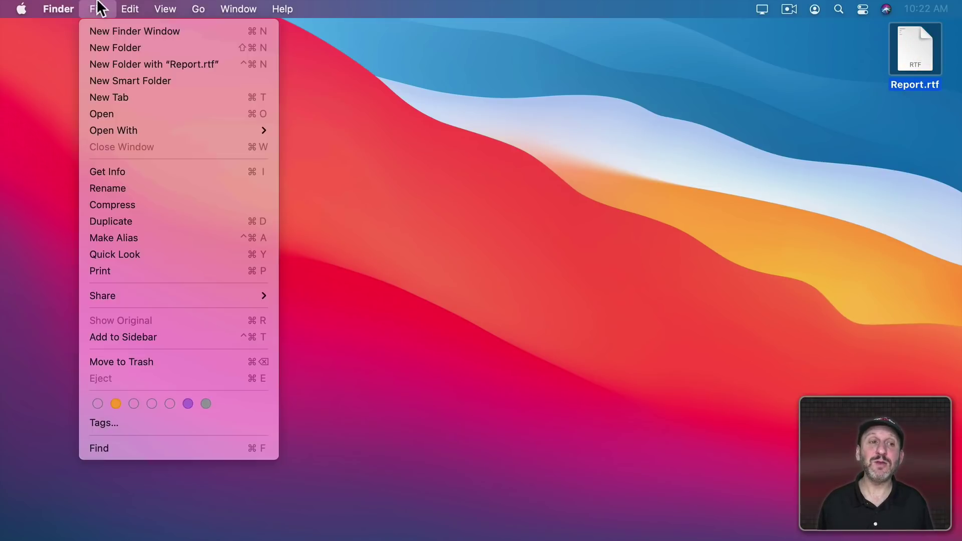
{"action": "left_click", "coordinate": [127, 172]}
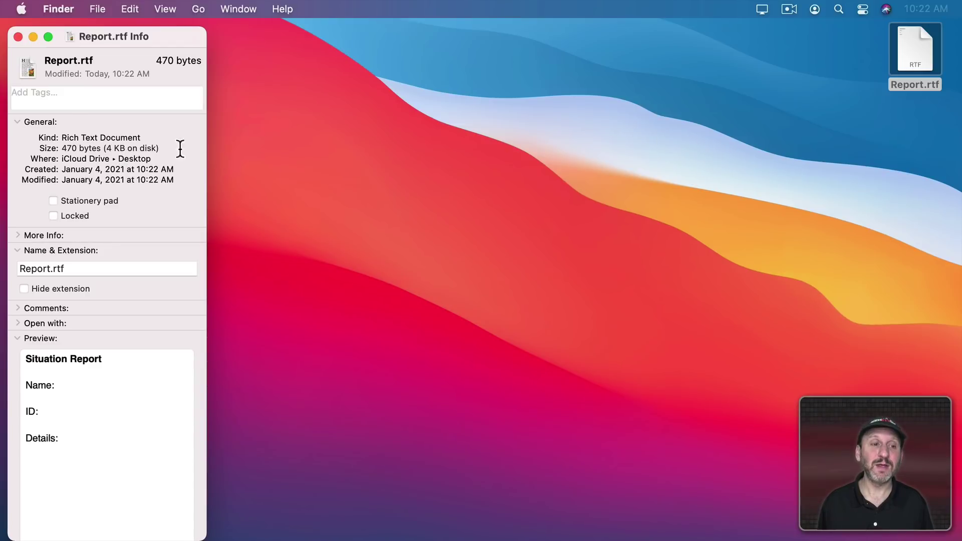
{"action": "left_click", "coordinate": [17, 121]}
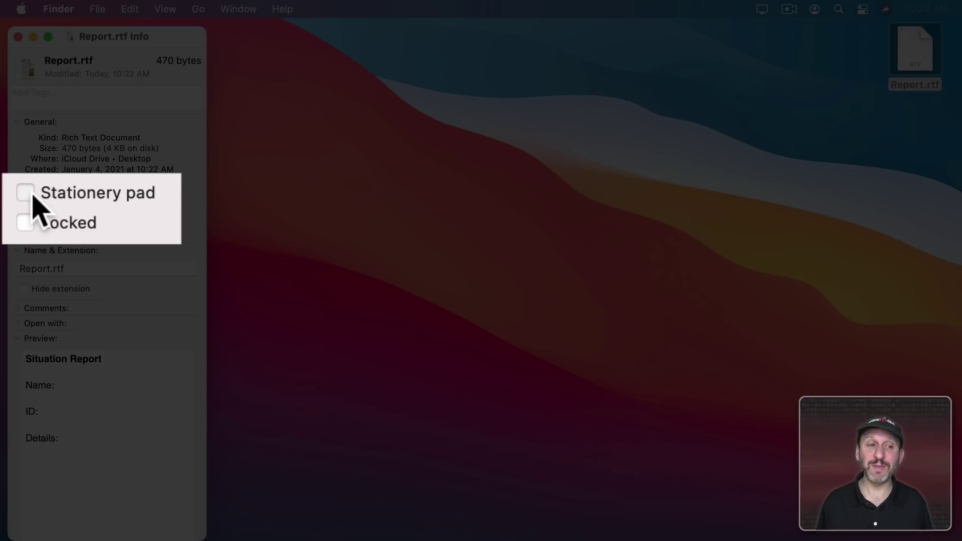
{"action": "left_click", "coordinate": [55, 201]}
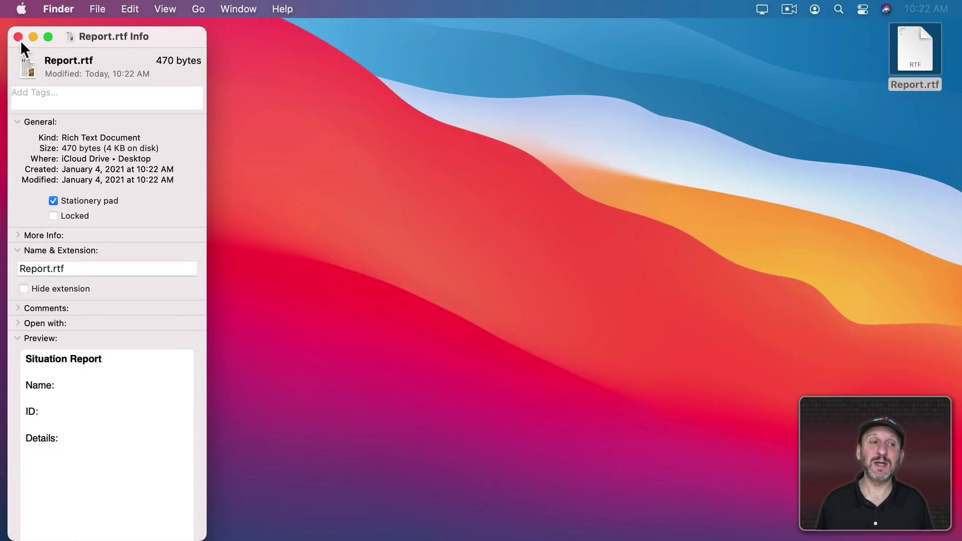
{"action": "left_click", "coordinate": [18, 37]}
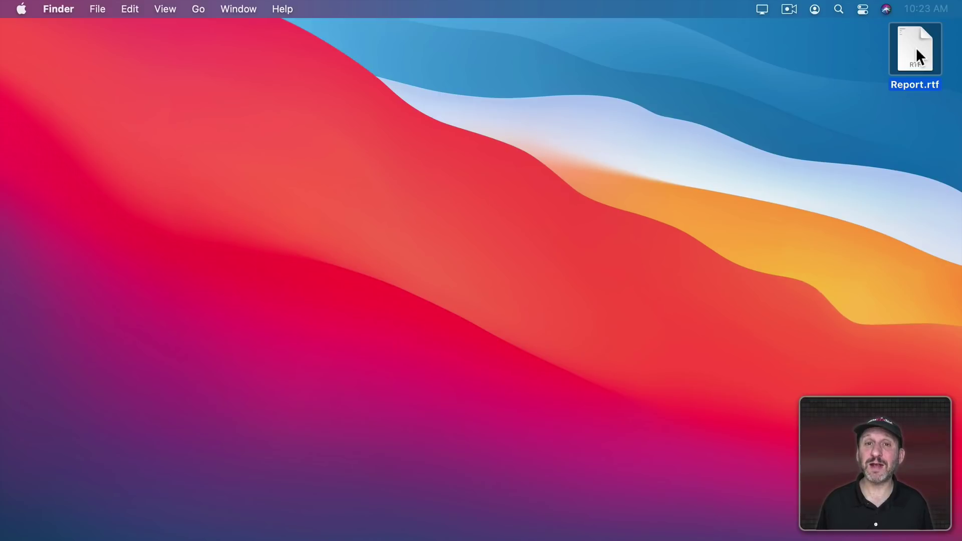
{"action": "double_click", "coordinate": [916, 47]}
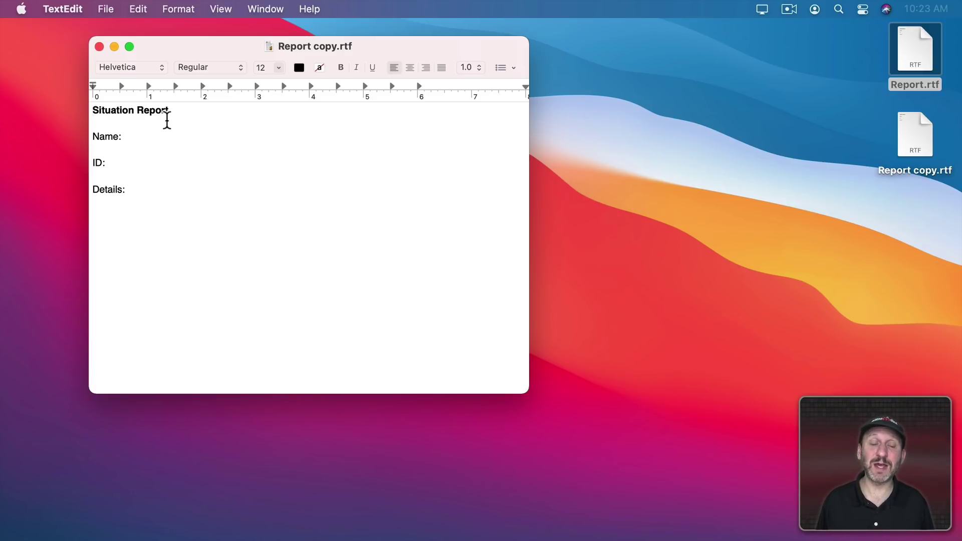
{"action": "left_click", "coordinate": [290, 45]}
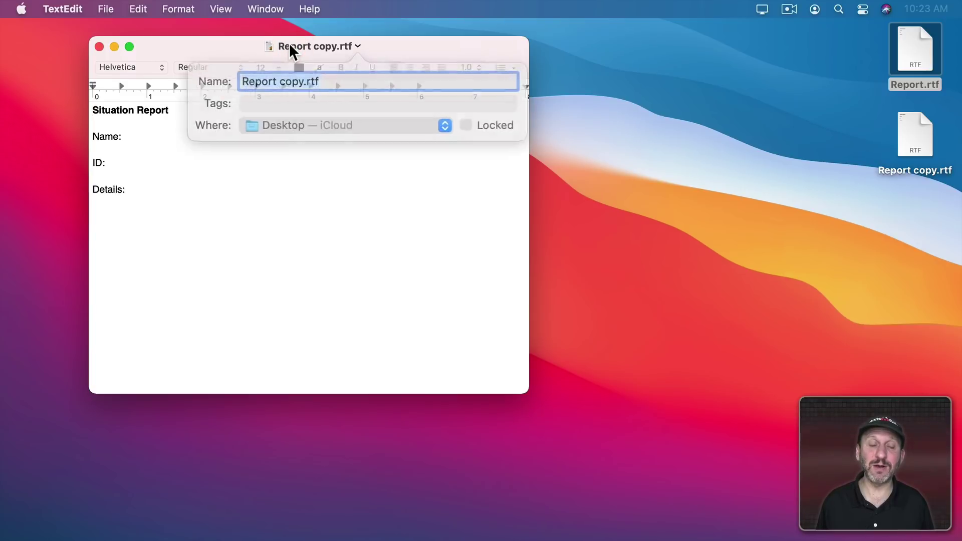
{"action": "left_click", "coordinate": [271, 237]}
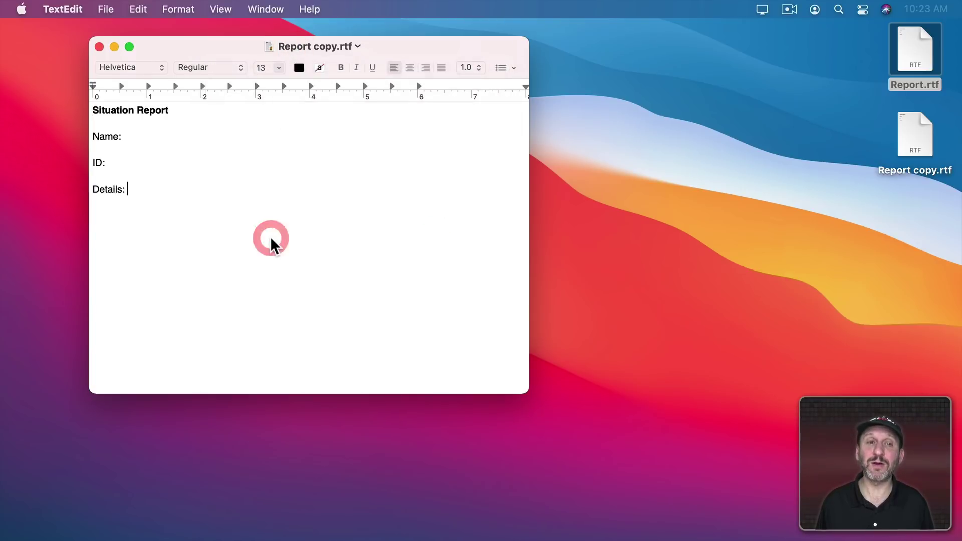
{"action": "left_click", "coordinate": [105, 9]}
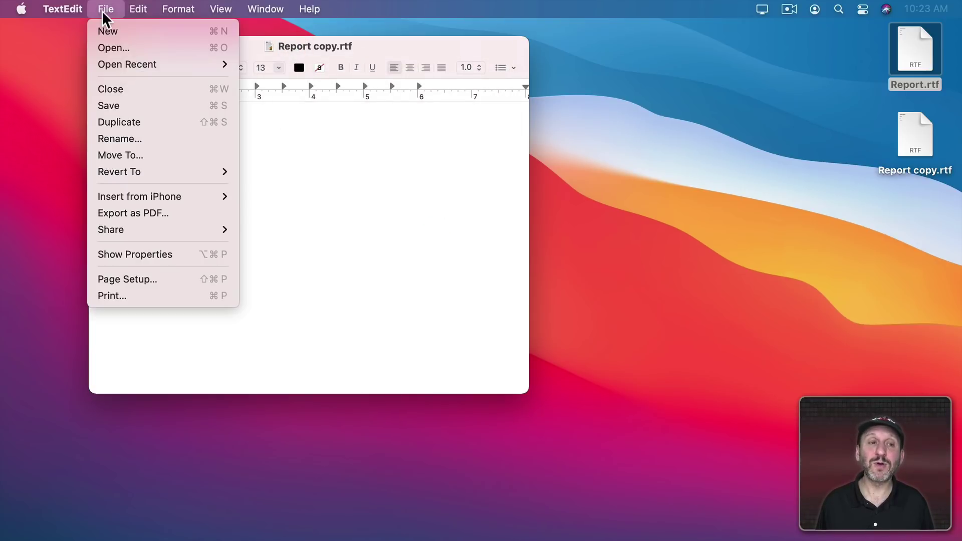
{"action": "left_click", "coordinate": [124, 136]}
{"action": "left_click", "coordinate": [925, 171]}
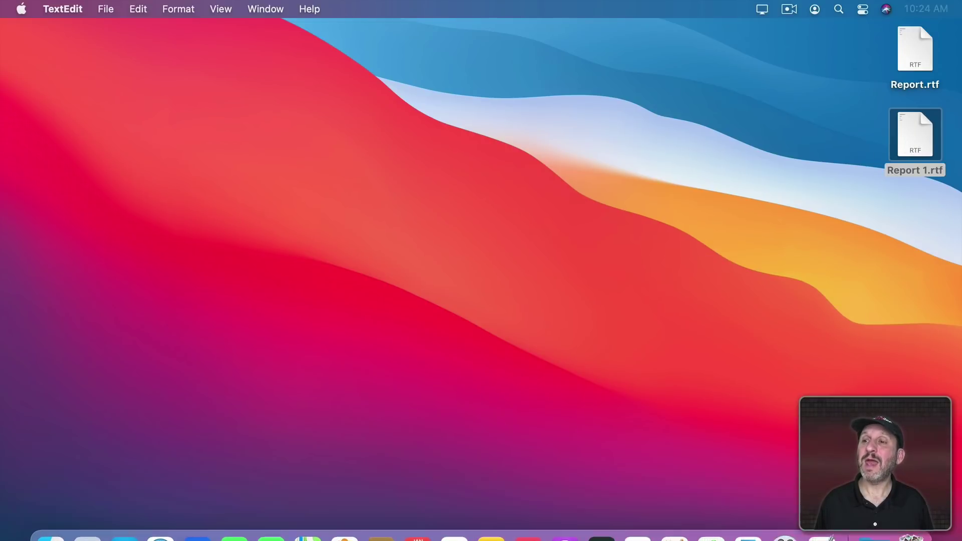
Turn off Stationery pad for Report.rtf in its Info window and close it
{"action": "left_click", "coordinate": [915, 45]}
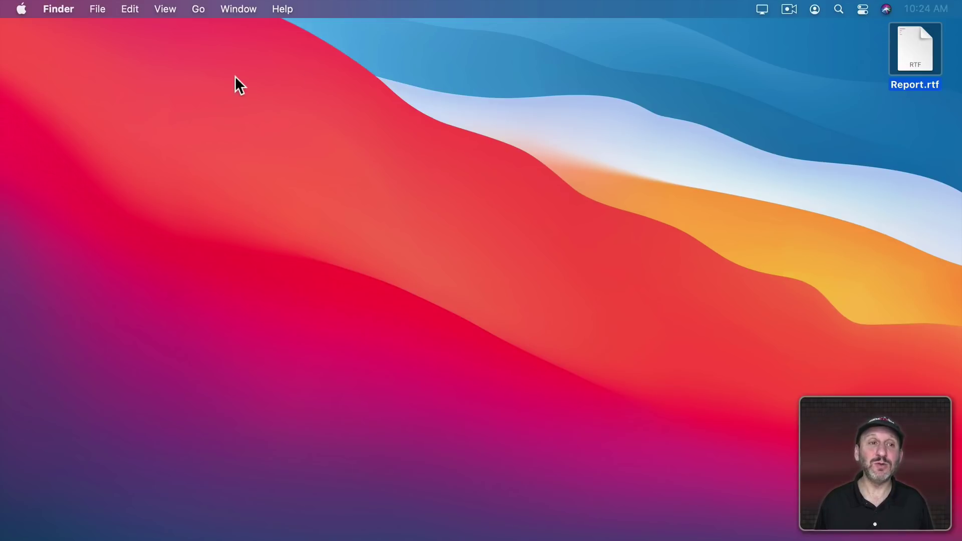
{"action": "left_click", "coordinate": [97, 9]}
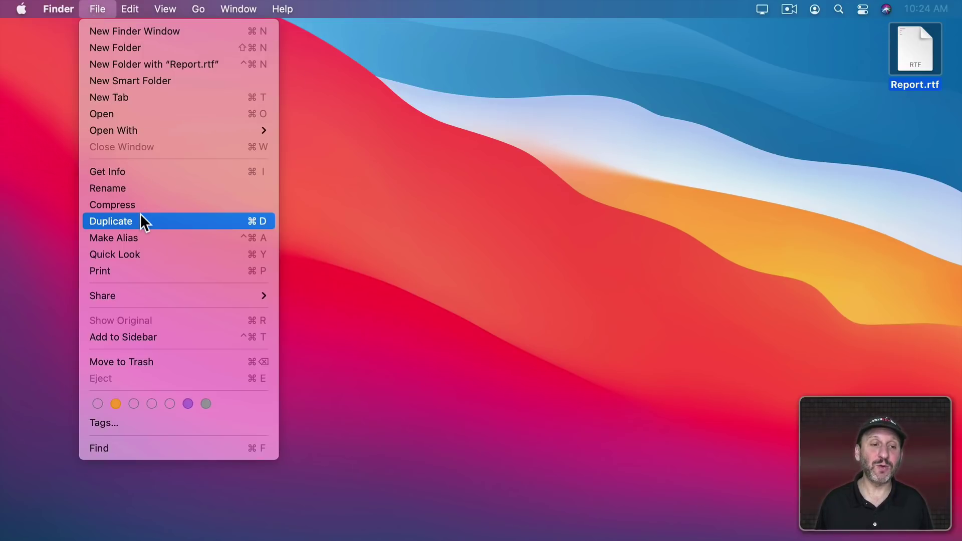
{"action": "left_click", "coordinate": [600, 157]}
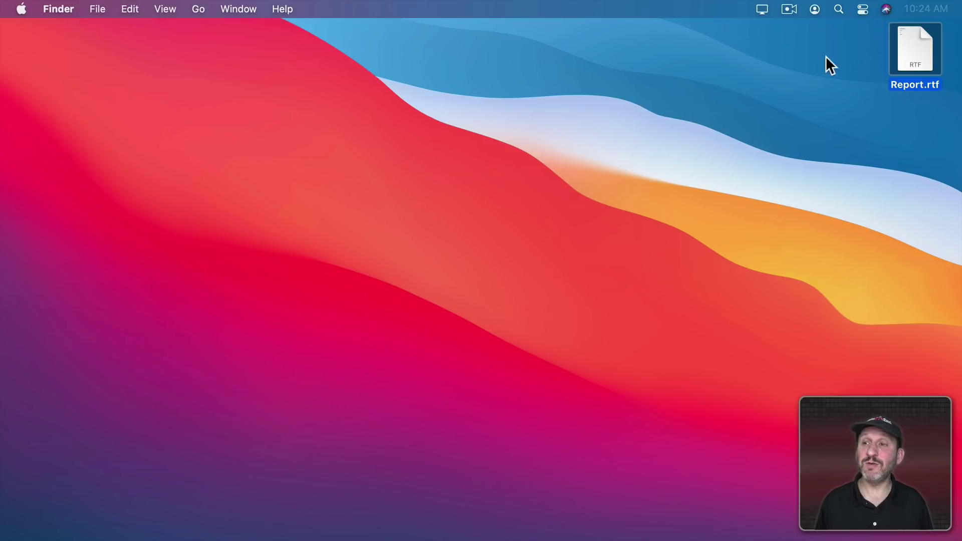
{"action": "key", "text": "super+i"}
{"action": "left_click", "coordinate": [66, 200]}
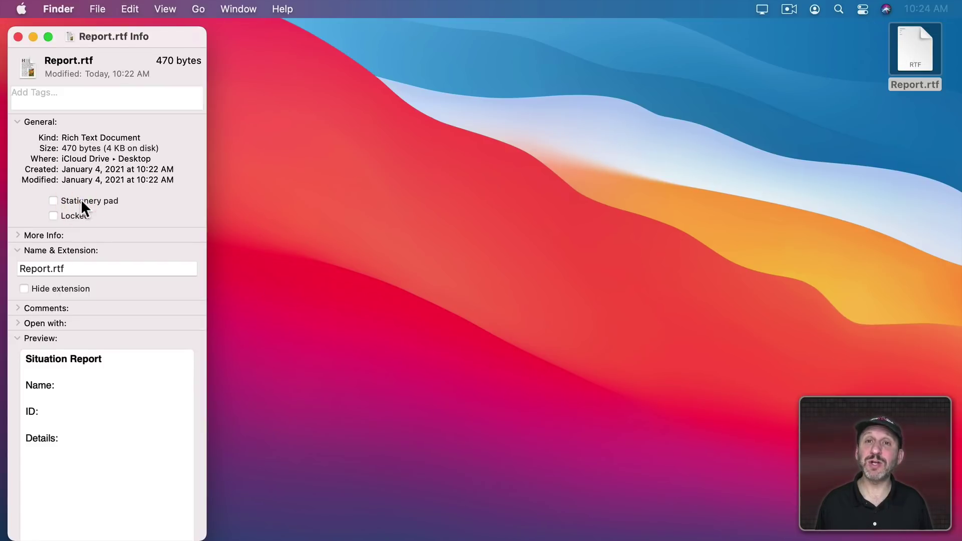
{"action": "key", "text": "super+w"}
Open Report.rtf in TextEdit and reveal the Option-key File menu commands
{"action": "double_click", "coordinate": [920, 50]}
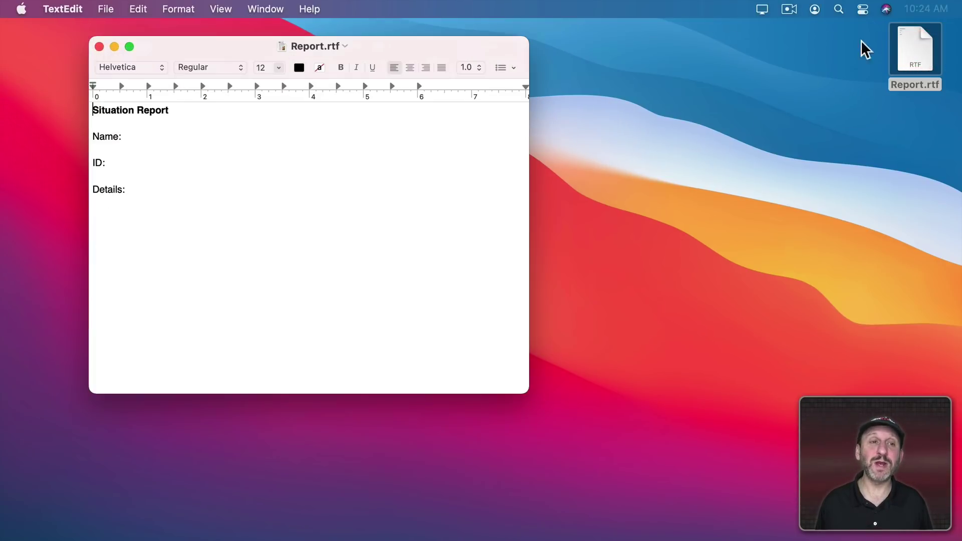
{"action": "left_click", "coordinate": [103, 9]}
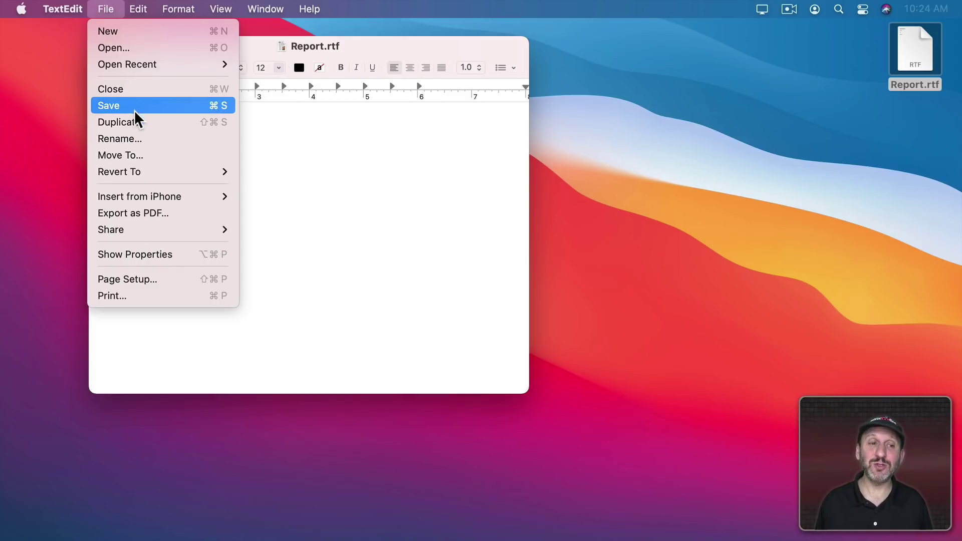
{"action": "key", "text": "alt"}
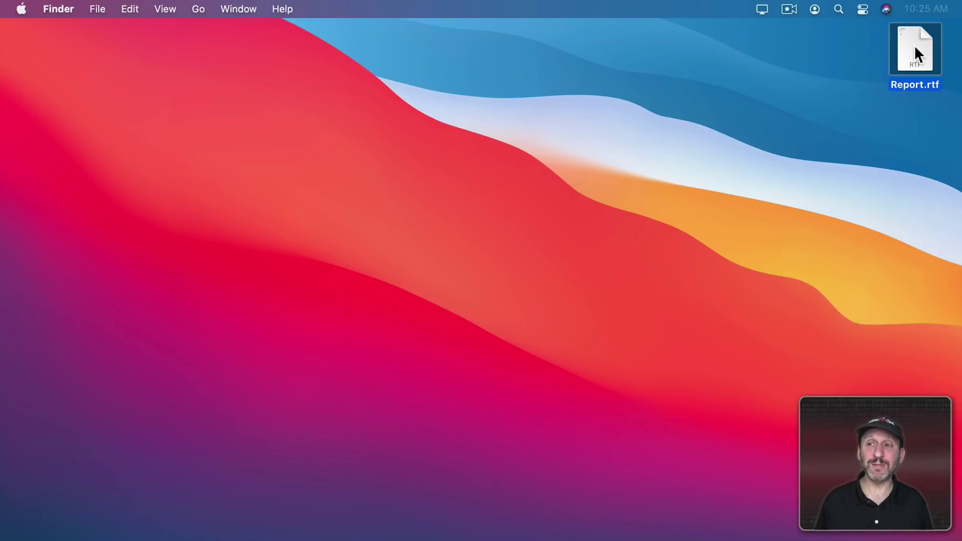
Lock Report.rtf in its Info window, then open it in TextEdit and click after Name:
{"action": "key", "text": "super+i"}
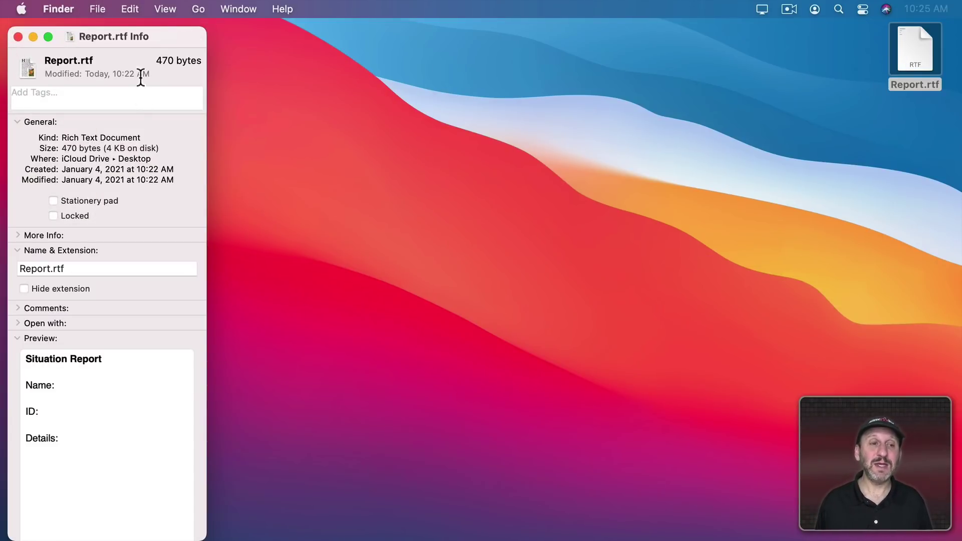
{"action": "left_click", "coordinate": [63, 216]}
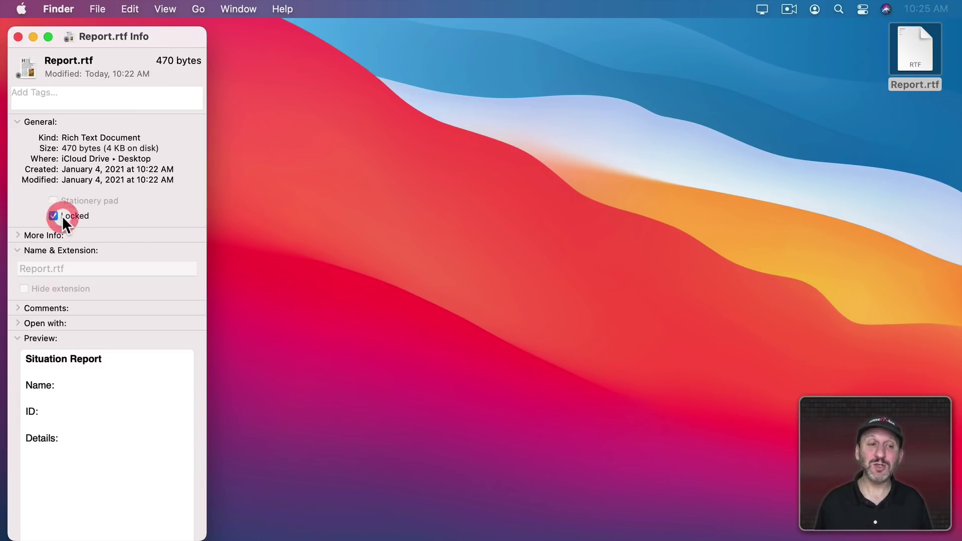
{"action": "left_click", "coordinate": [18, 37]}
{"action": "double_click", "coordinate": [905, 44]}
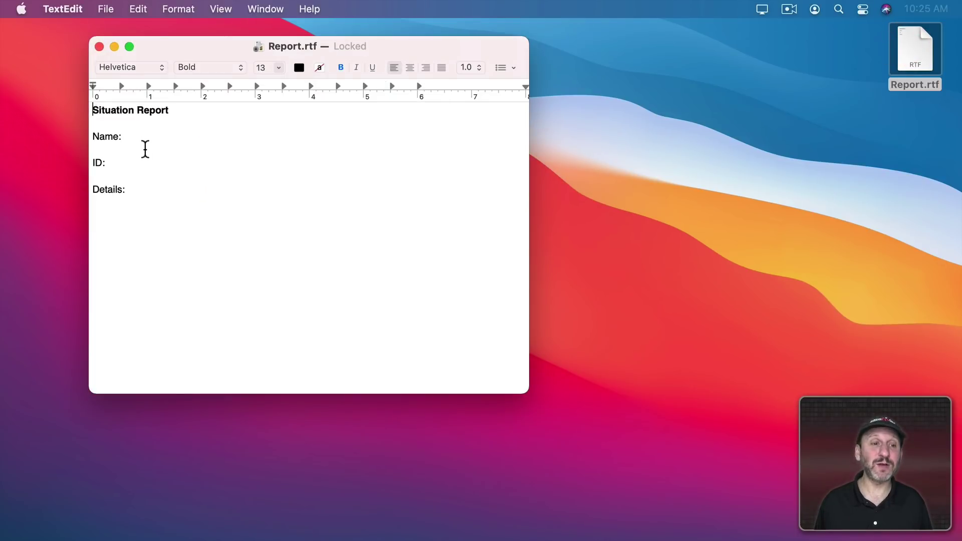
{"action": "left_click", "coordinate": [141, 135]}
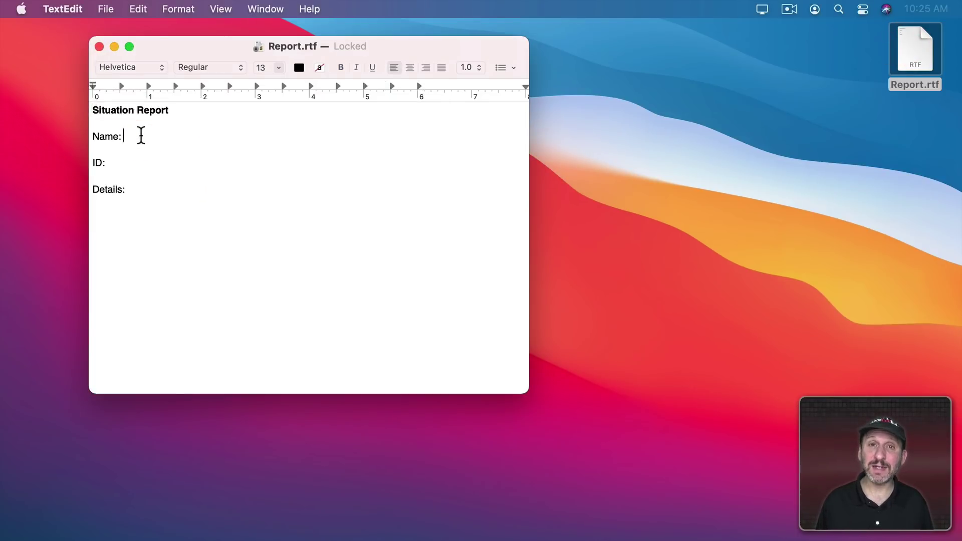
{"action": "type", "text": "M"}
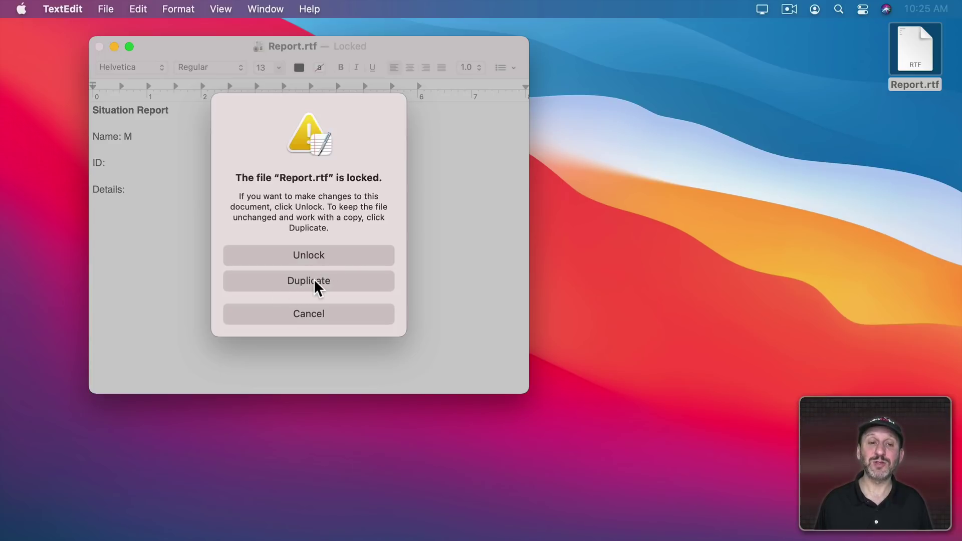
Dismiss the locked-file warning and save a copy named Report1.rtf with Save As
{"action": "left_click", "coordinate": [311, 313]}
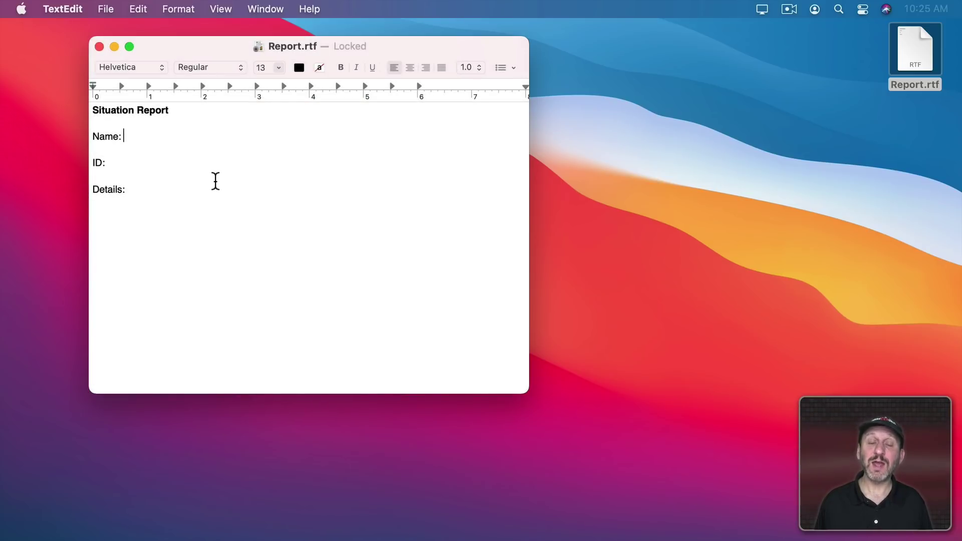
{"action": "left_click", "coordinate": [106, 10]}
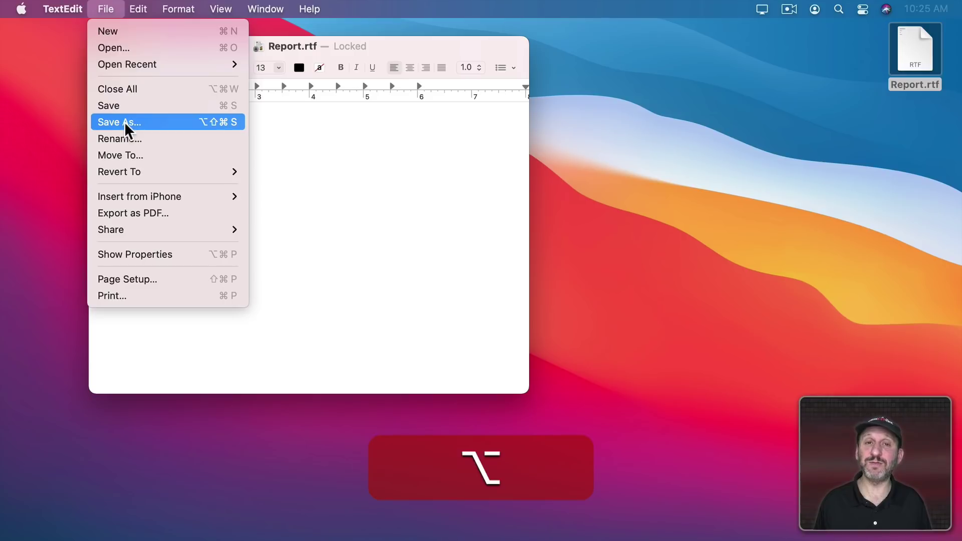
{"action": "left_click", "coordinate": [124, 122], "text": "alt"}
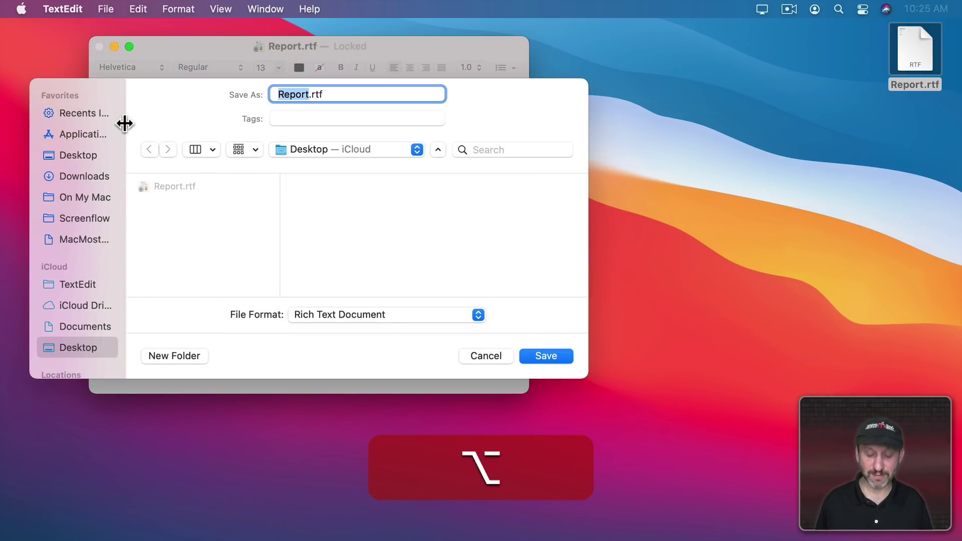
{"action": "key", "text": "Right"}
{"action": "type", "text": "1"}
{"action": "key", "text": "Return"}
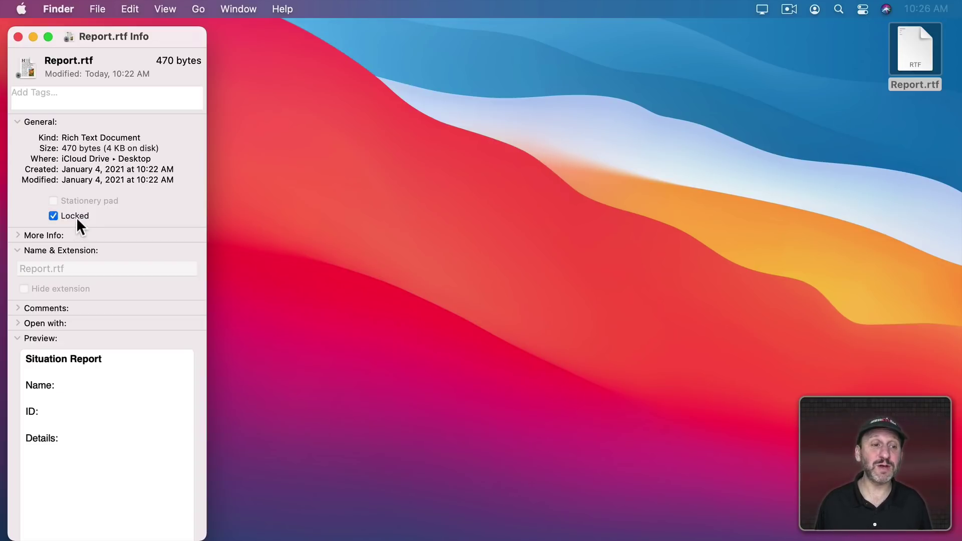
Uncheck Locked and check Stationery pad for Report.rtf, then close Info
{"action": "left_click", "coordinate": [76, 218]}
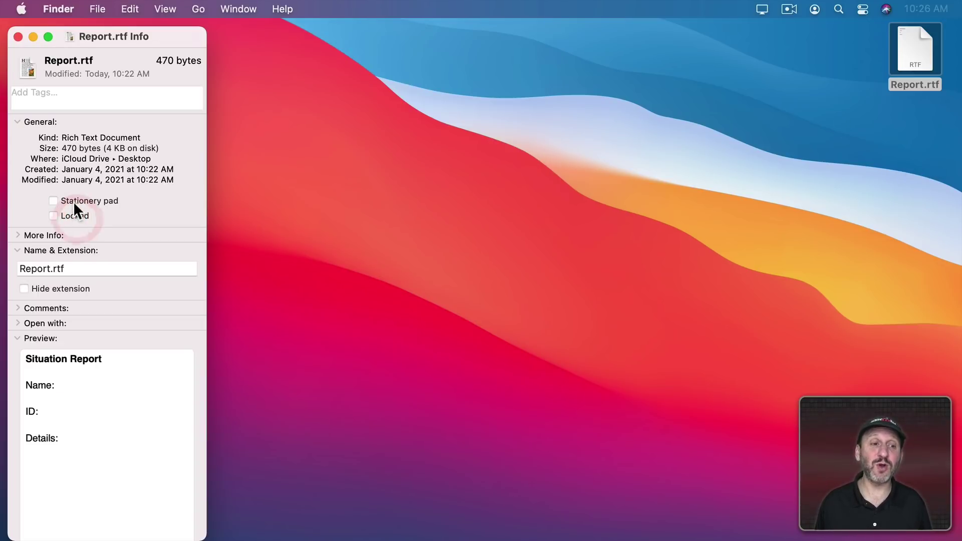
{"action": "left_click", "coordinate": [73, 201]}
{"action": "key", "text": "super+w"}
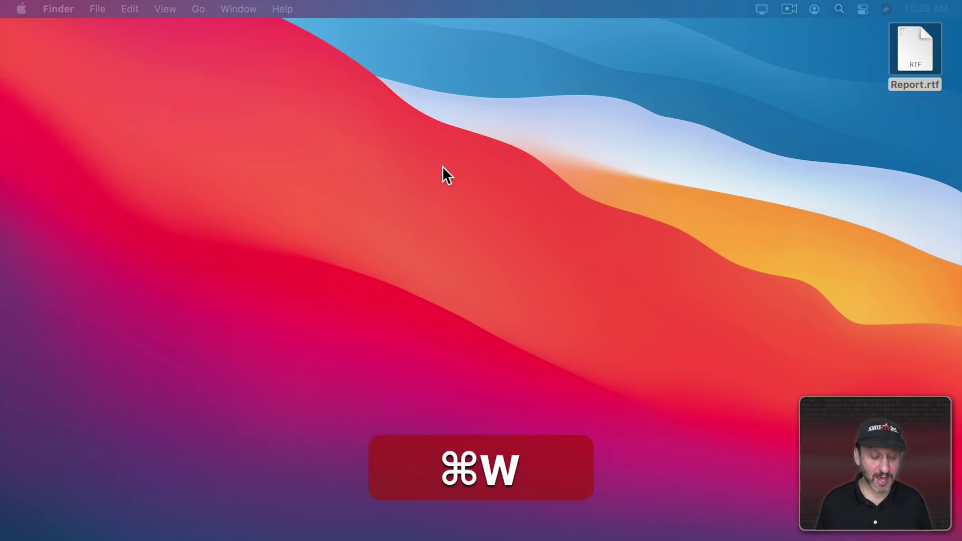
Launch TextEdit from Spotlight and open Report.rtf from the desktop
{"action": "key", "text": "super+space"}
{"action": "type", "text": "text"}
{"action": "key", "text": "Return"}
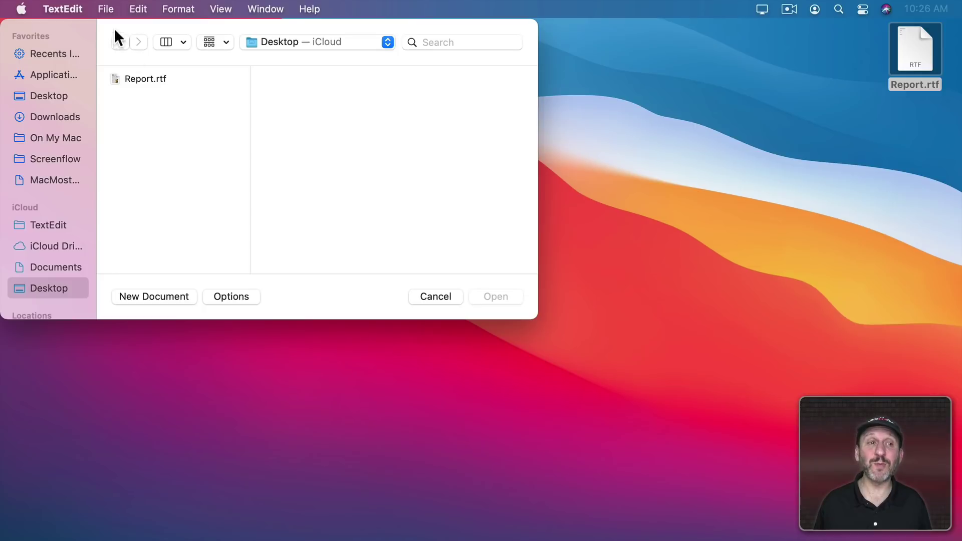
{"action": "left_click", "coordinate": [106, 10]}
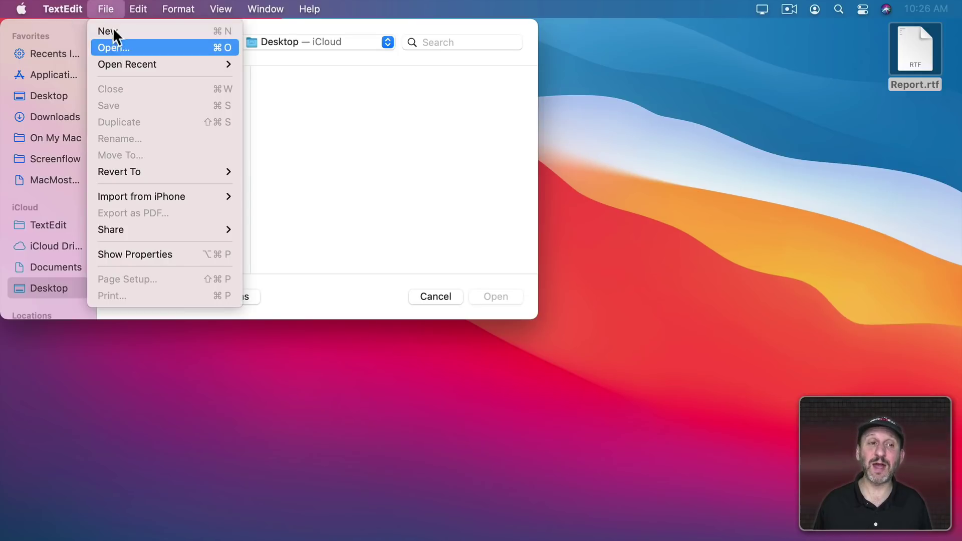
{"action": "left_click", "coordinate": [116, 47]}
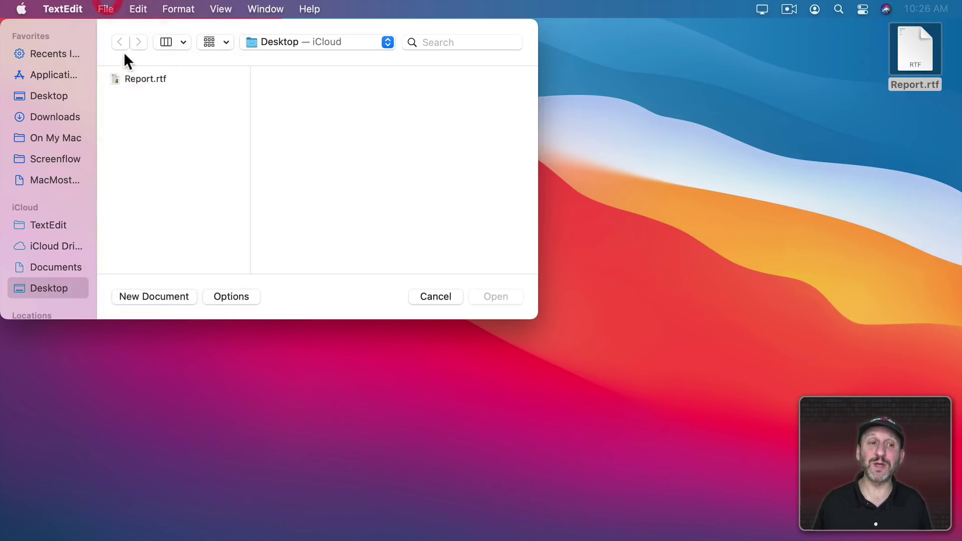
{"action": "double_click", "coordinate": [145, 79]}
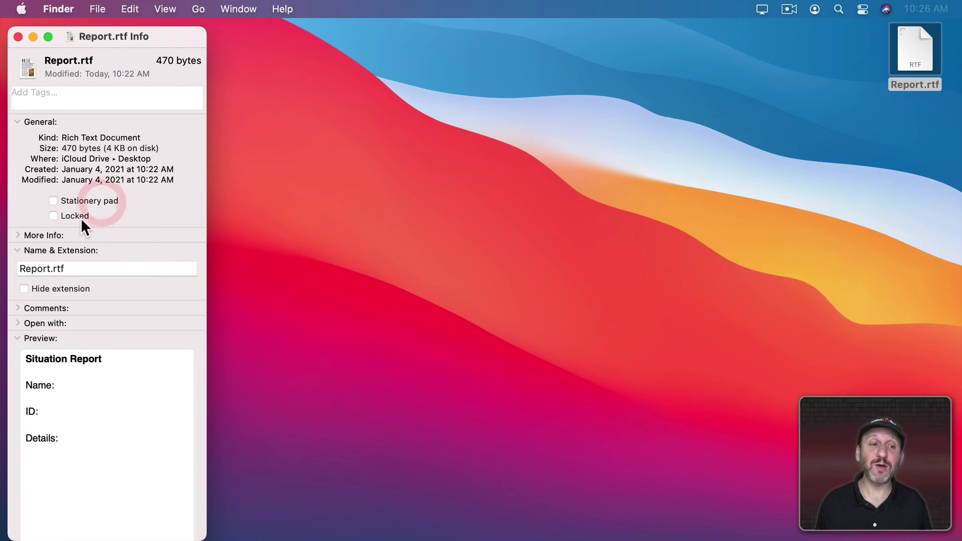
Make Report.rtf a locked stationery pad, close its Info window, and reselect the file
{"action": "left_click", "coordinate": [81, 218]}
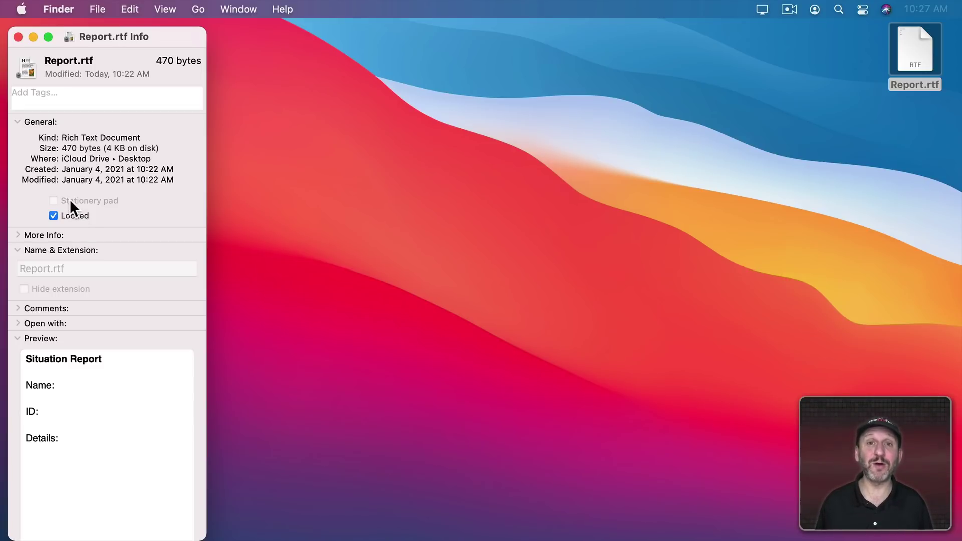
{"action": "left_click", "coordinate": [70, 207]}
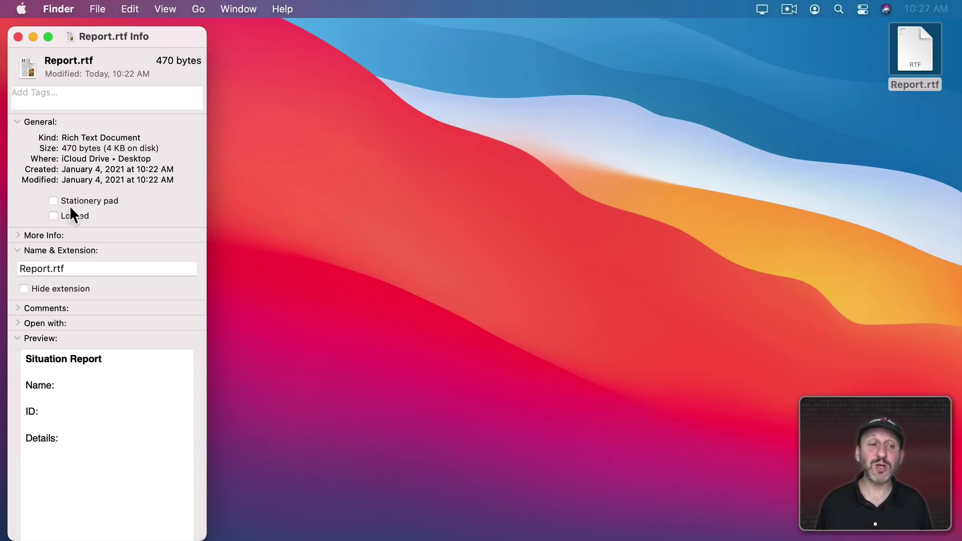
{"action": "left_click", "coordinate": [75, 200]}
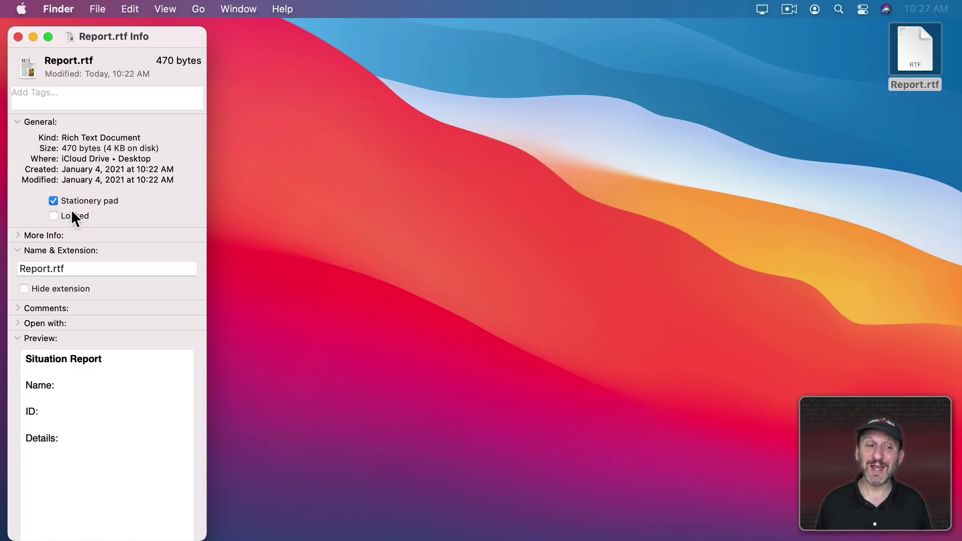
{"action": "left_click", "coordinate": [70, 215]}
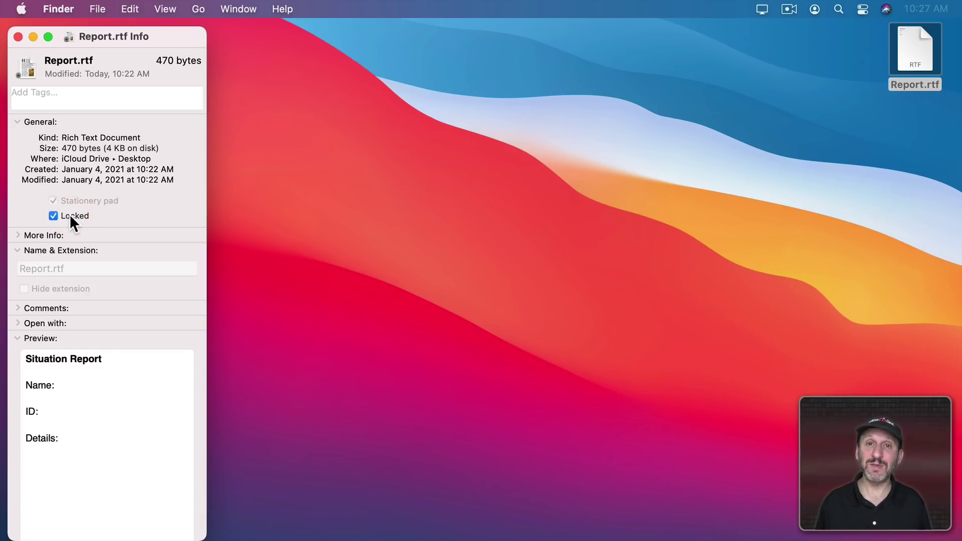
{"action": "key", "text": "super"}
{"action": "key", "text": "super+w"}
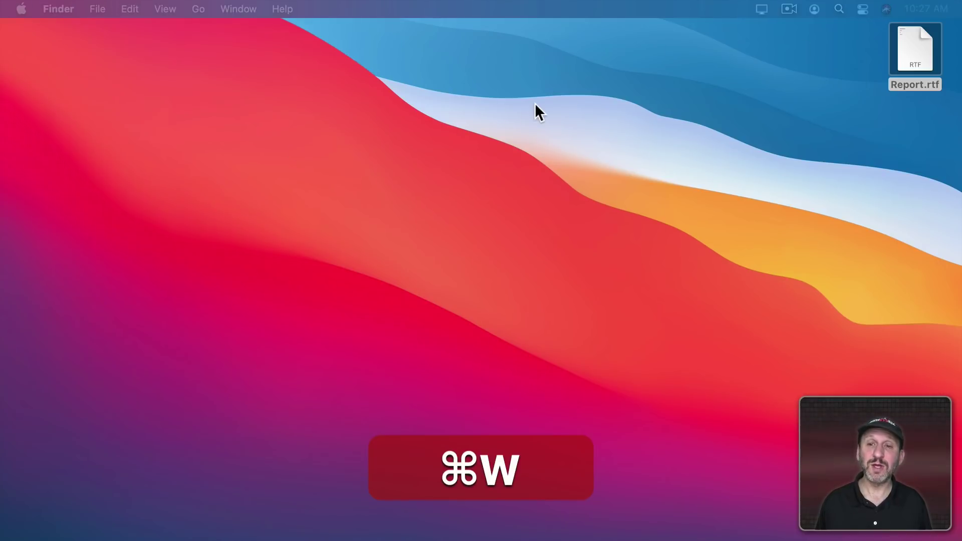
{"action": "left_click", "coordinate": [831, 62]}
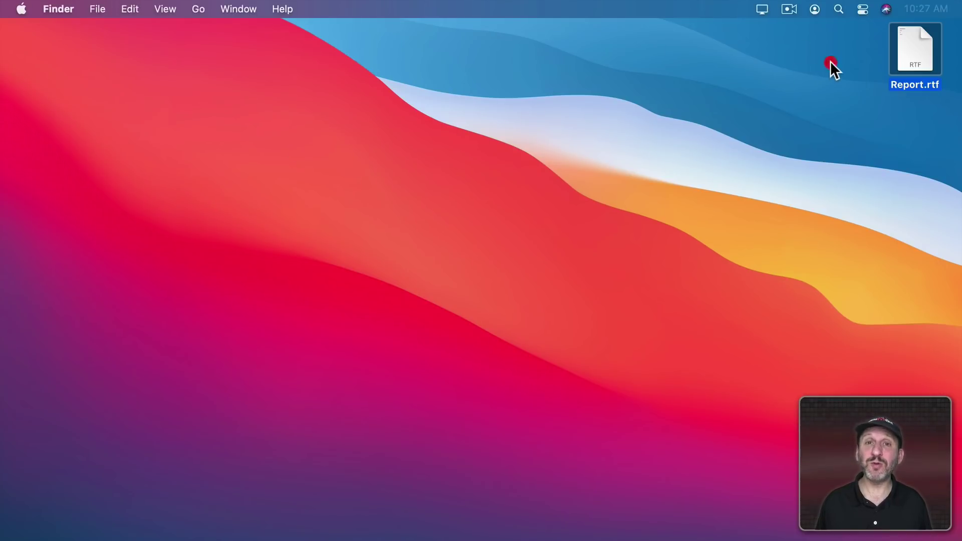
Open the original locked Report.rtf in TextEdit and click after Name: to edit
{"action": "double_click", "coordinate": [916, 50]}
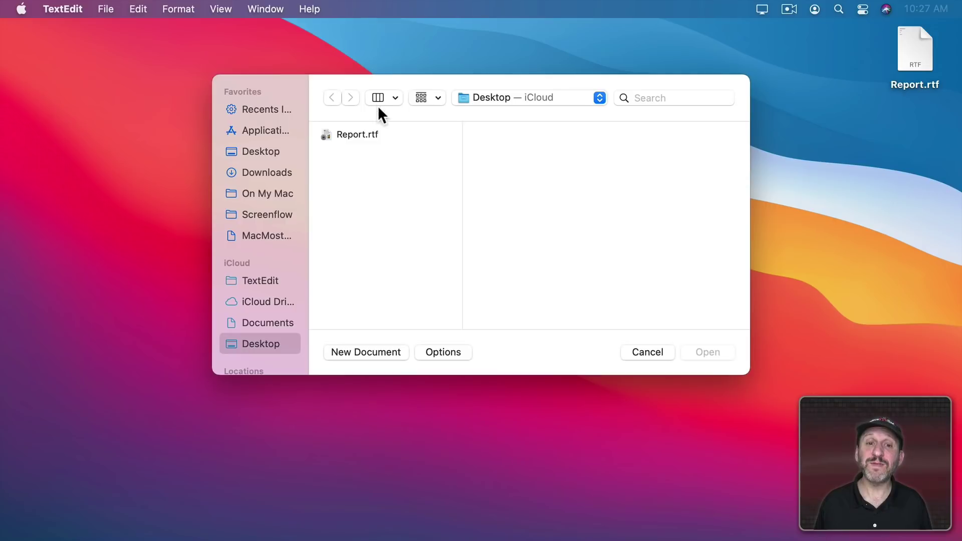
{"action": "double_click", "coordinate": [347, 136]}
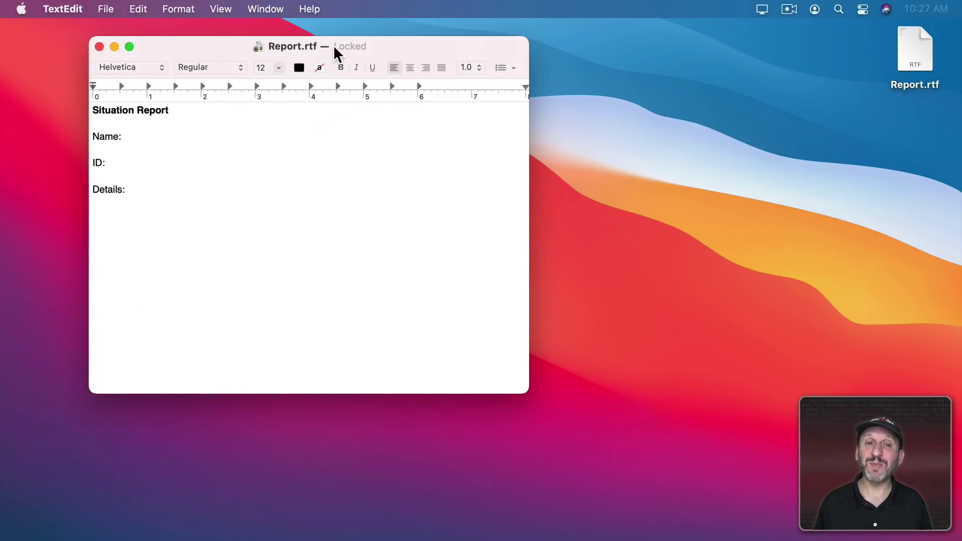
{"action": "left_click", "coordinate": [155, 135]}
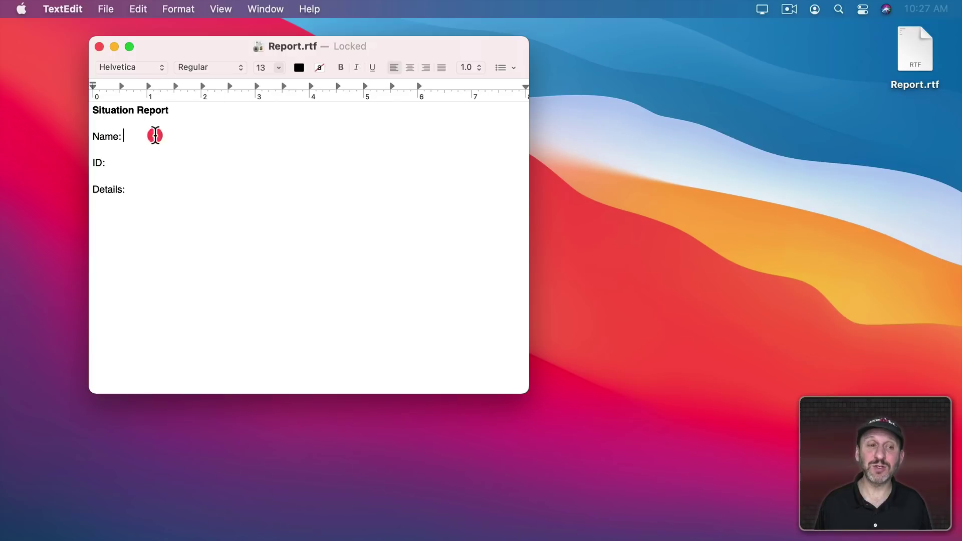
{"action": "type", "text": "M"}
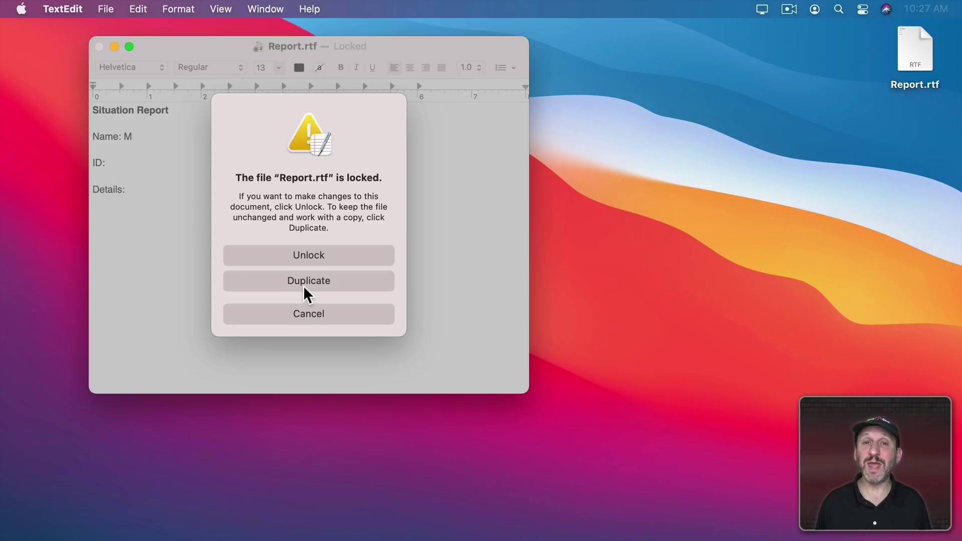
Dismiss the locked-file warning and reveal Save As in the Option-held File menu
{"action": "left_click", "coordinate": [297, 312]}
{"action": "left_click", "coordinate": [104, 9]}
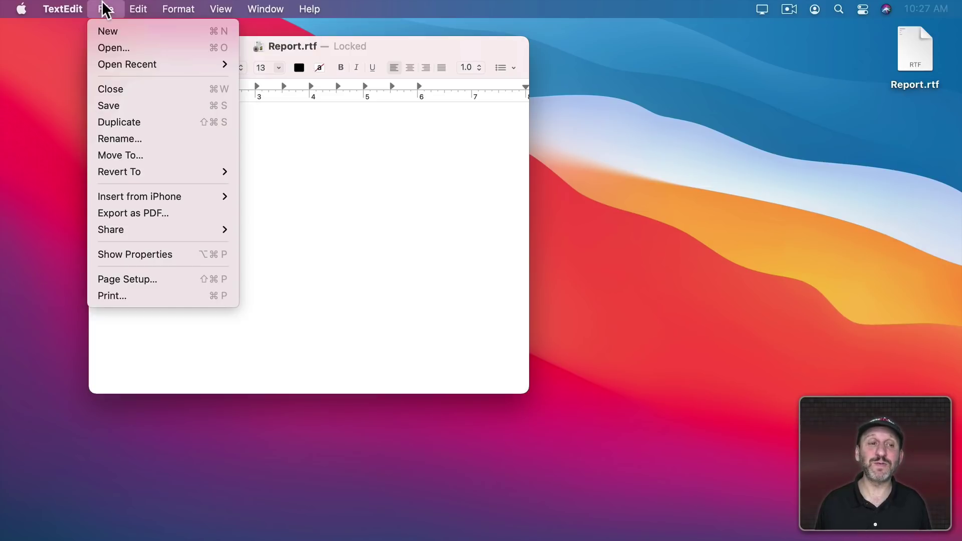
{"action": "key", "text": "alt"}
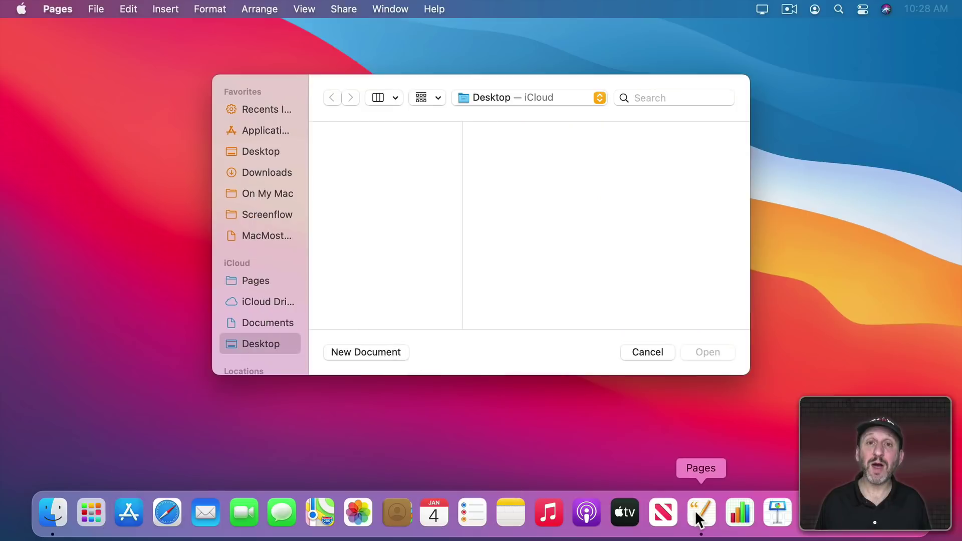
Create a blank Pages document and paste in the report text
{"action": "left_click", "coordinate": [385, 352]}
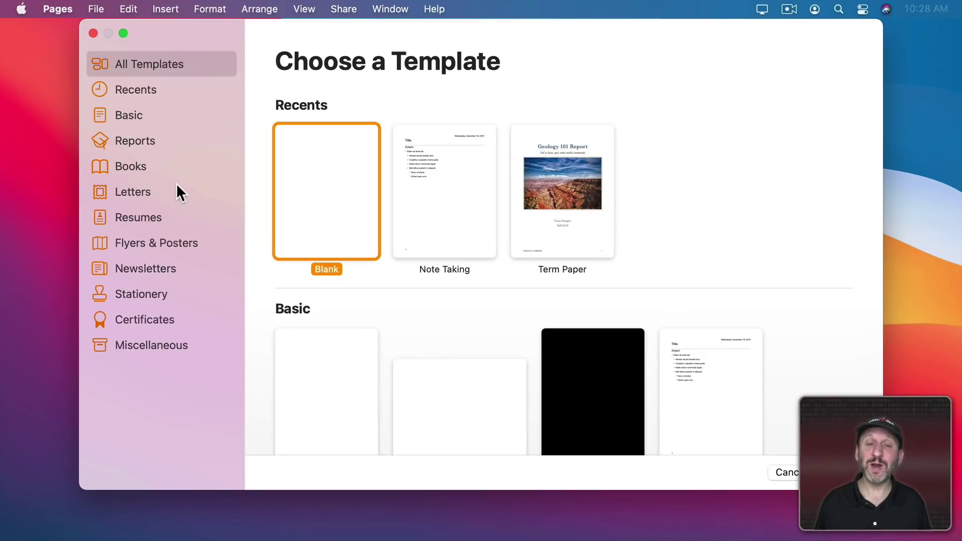
{"action": "double_click", "coordinate": [344, 158]}
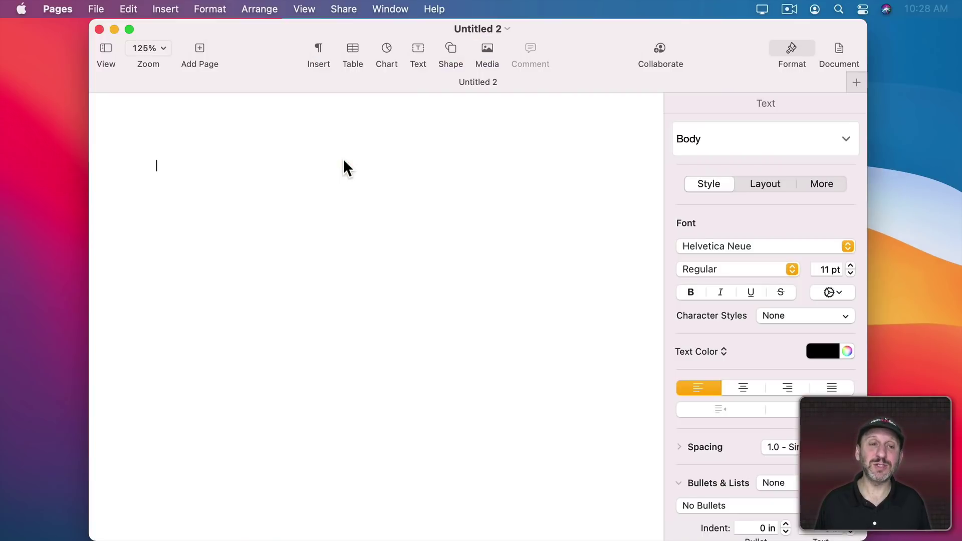
{"action": "key", "text": "super+v"}
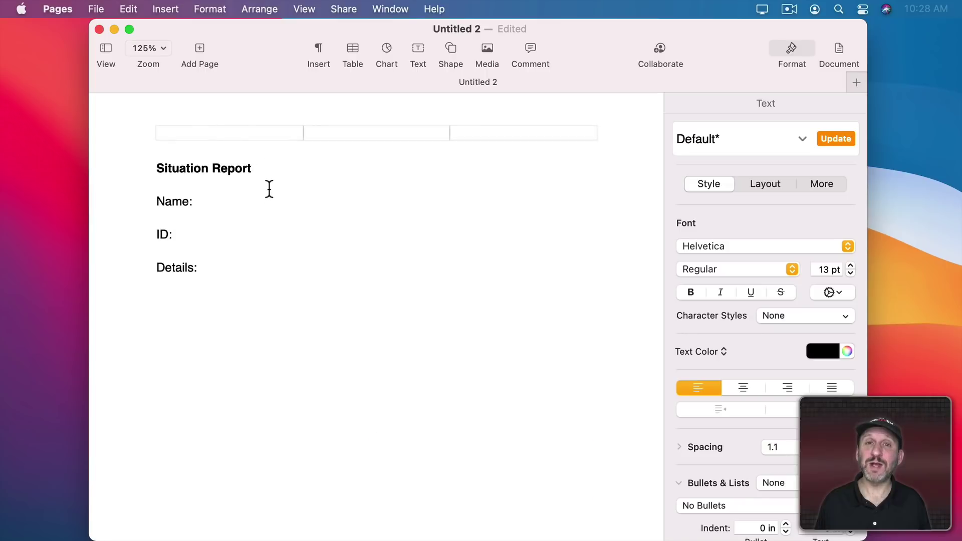
Save it as a template named Report in the Template Chooser and view My Templates
{"action": "left_click", "coordinate": [97, 9]}
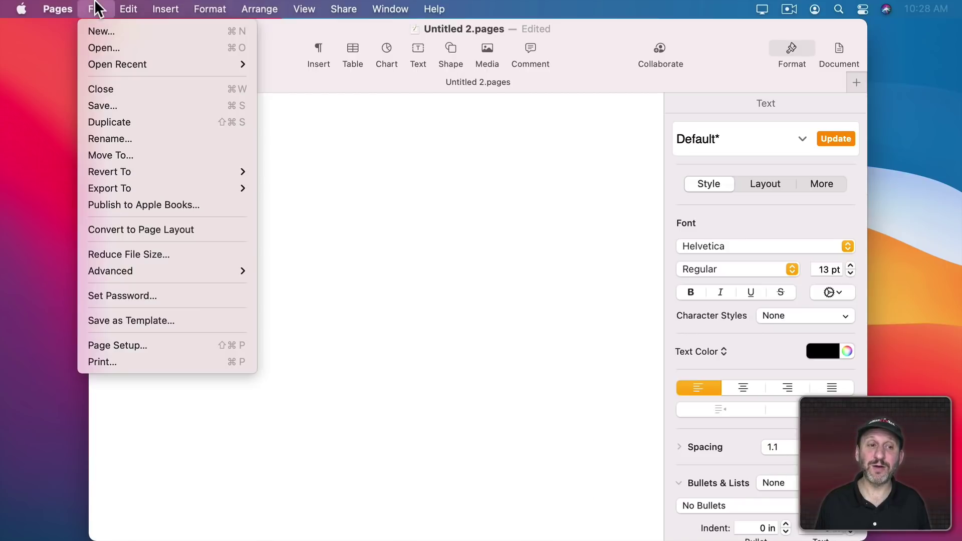
{"action": "left_click", "coordinate": [174, 319]}
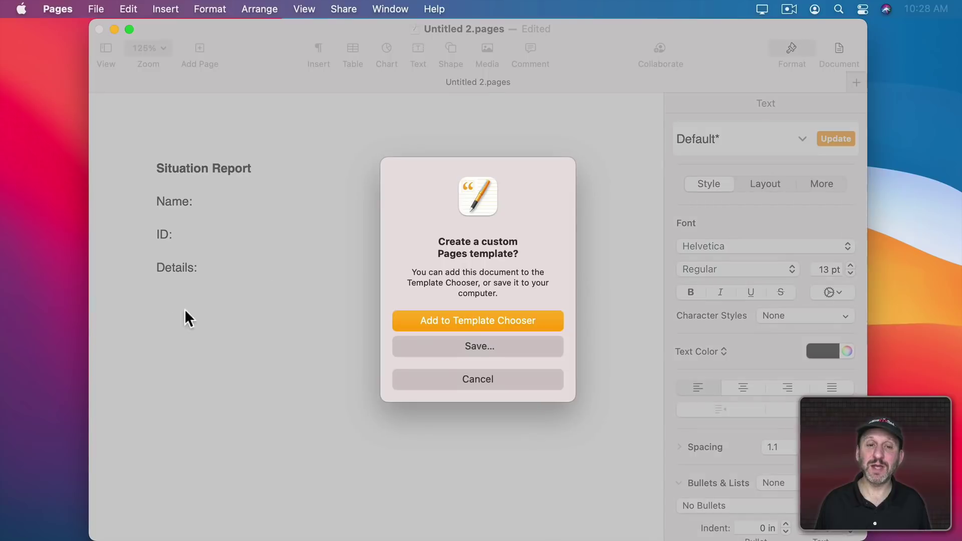
{"action": "left_click", "coordinate": [477, 322]}
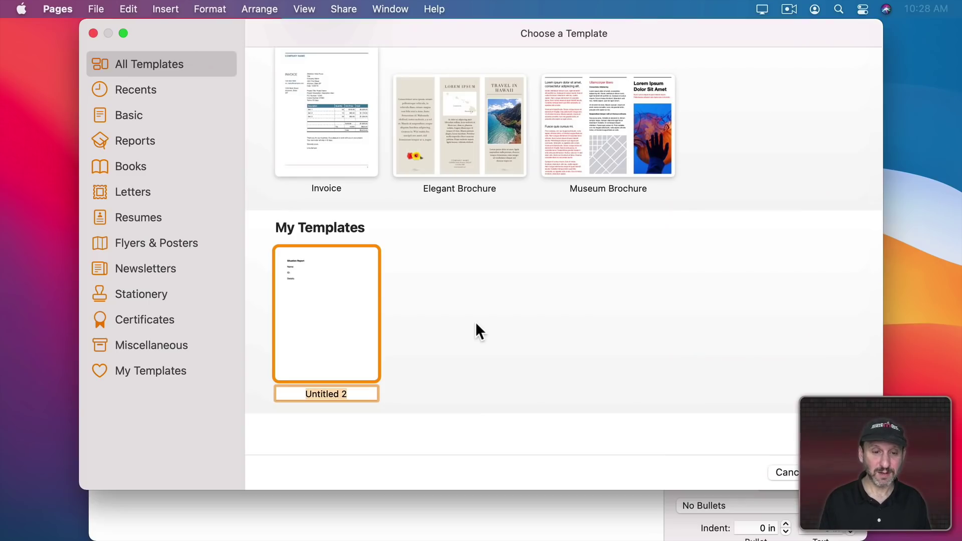
{"action": "type", "text": "Report"}
{"action": "key", "text": "Return"}
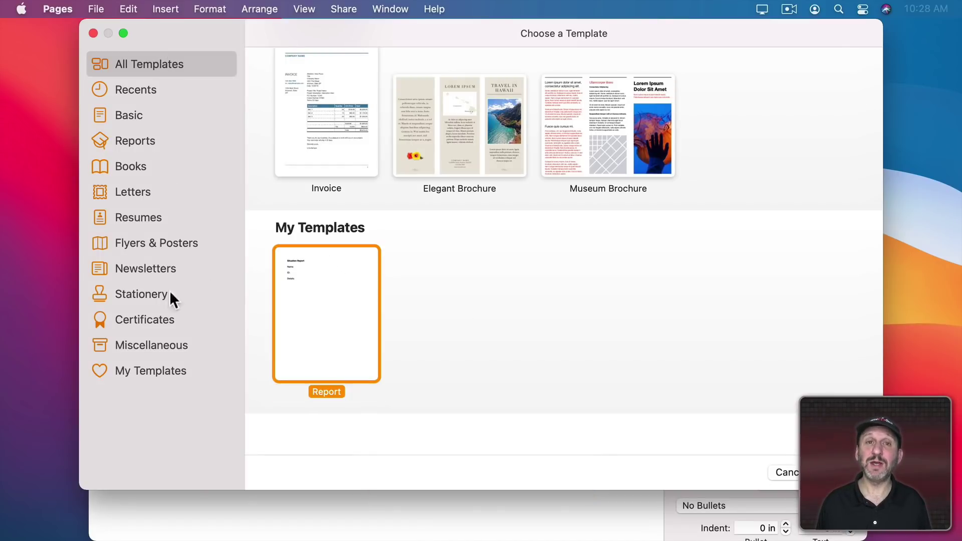
{"action": "left_click", "coordinate": [165, 368]}
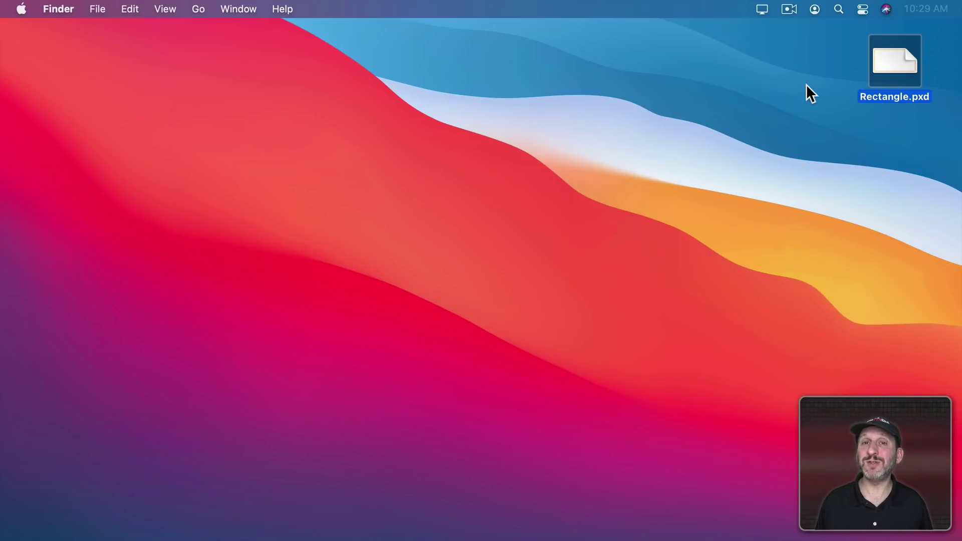
{"action": "double_click", "coordinate": [894, 59]}
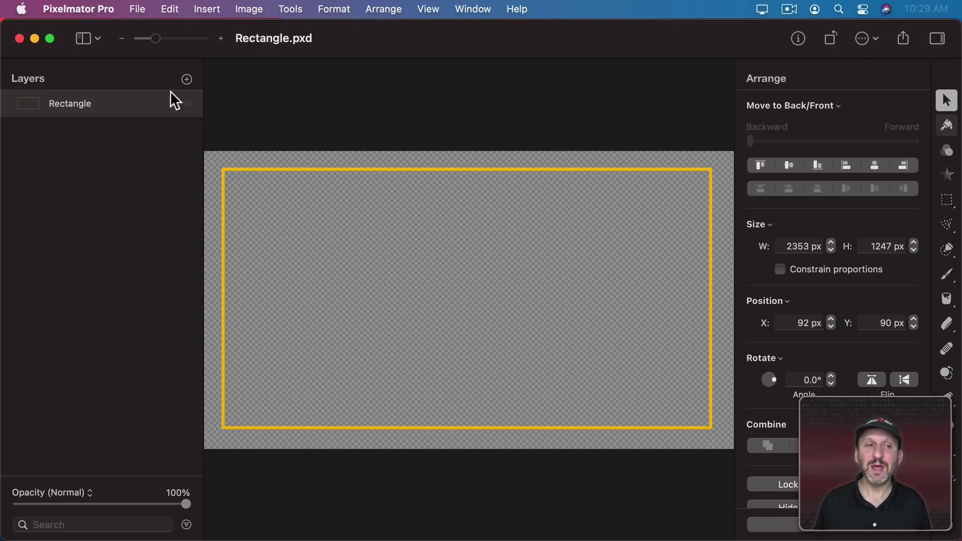
{"action": "left_click", "coordinate": [20, 38]}
{"action": "left_click", "coordinate": [883, 63]}
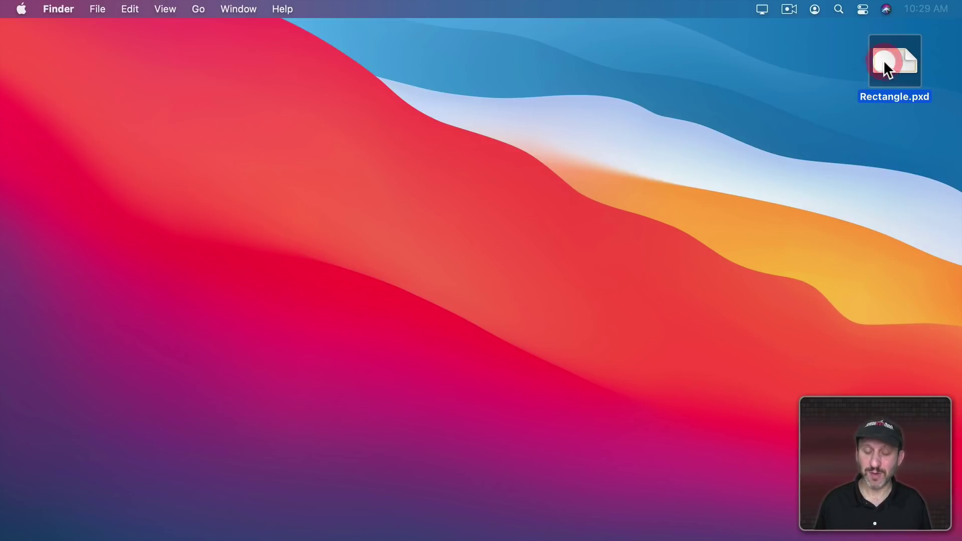
{"action": "key", "text": "super+i"}
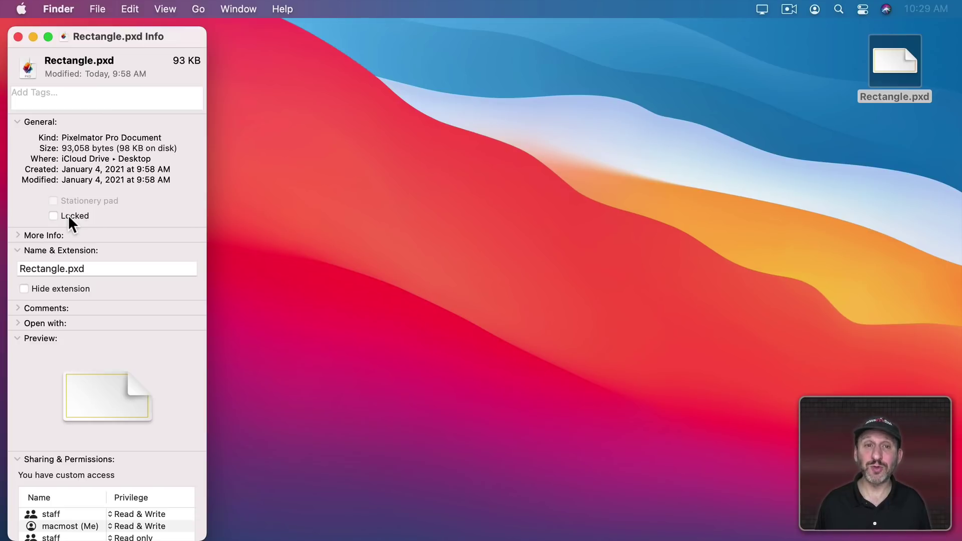
{"action": "left_click", "coordinate": [17, 37]}
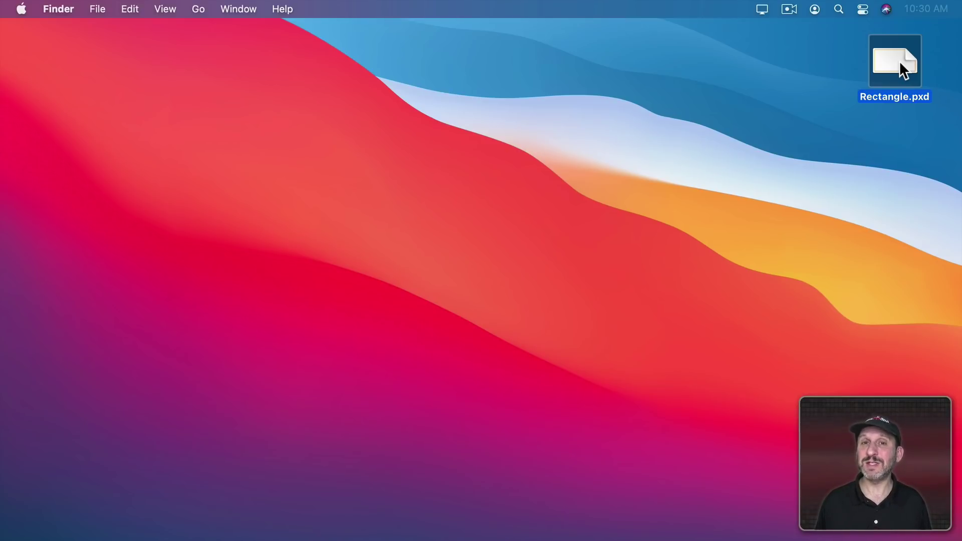
Show Rectangle.pxd's package contents and open its QuickLook folder
{"action": "left_click", "coordinate": [899, 61], "text": "ctrl"}
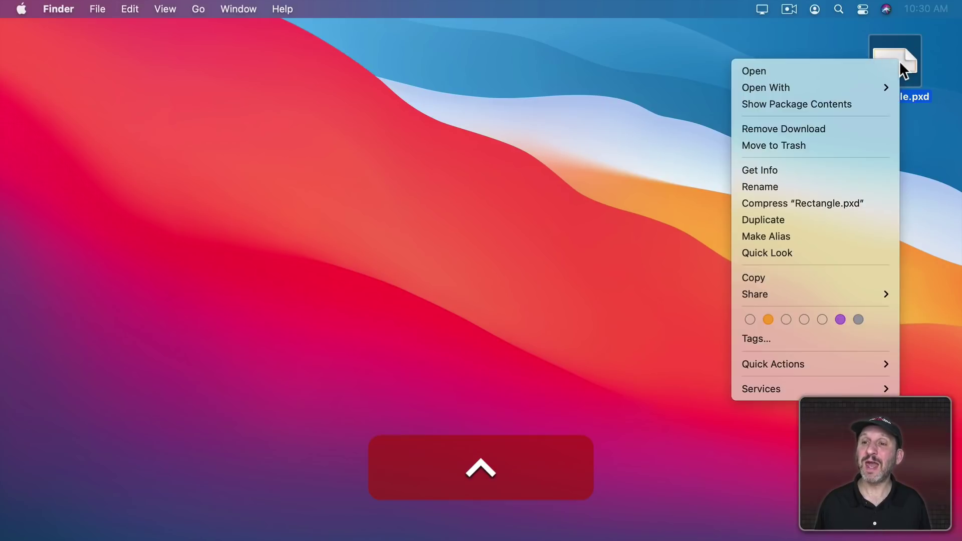
{"action": "left_click", "coordinate": [811, 103]}
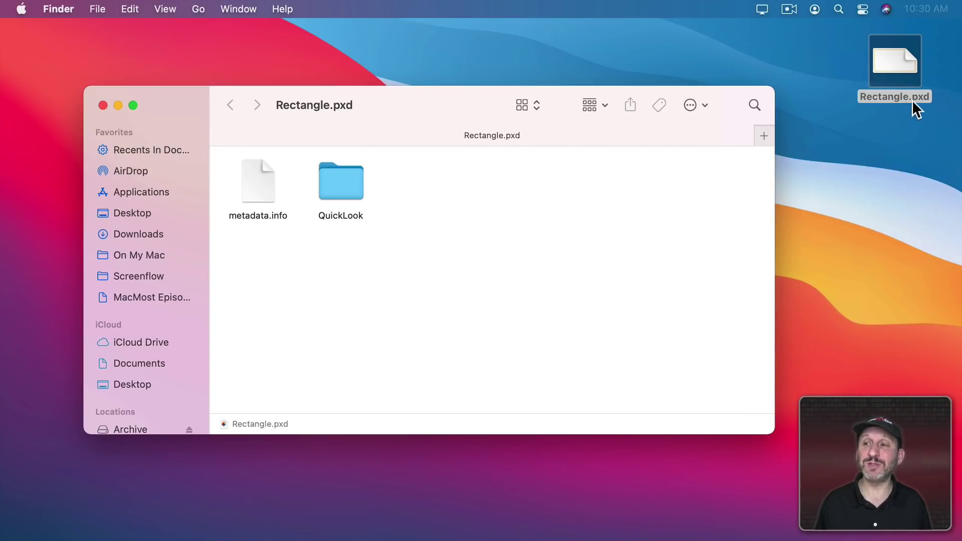
{"action": "left_click", "coordinate": [261, 191]}
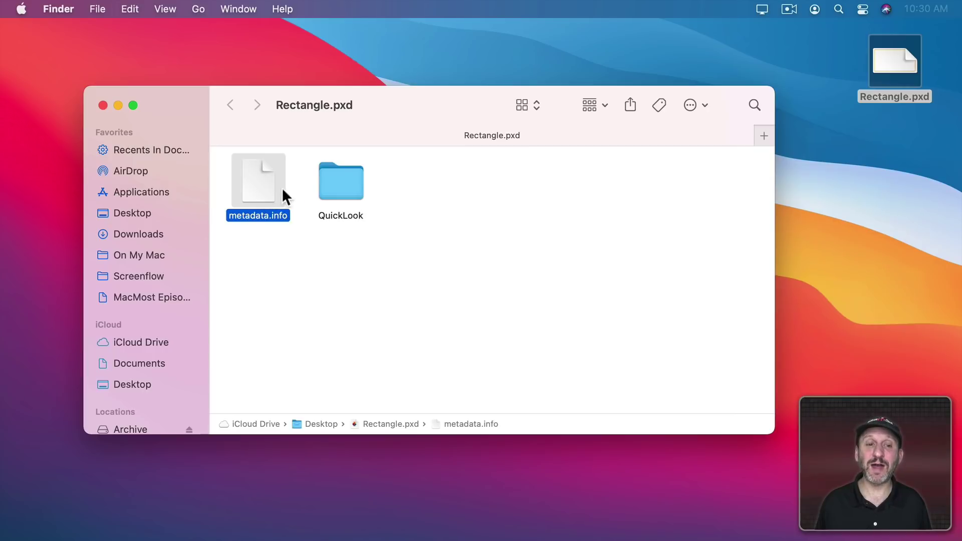
{"action": "left_click", "coordinate": [326, 182]}
{"action": "double_click", "coordinate": [325, 188]}
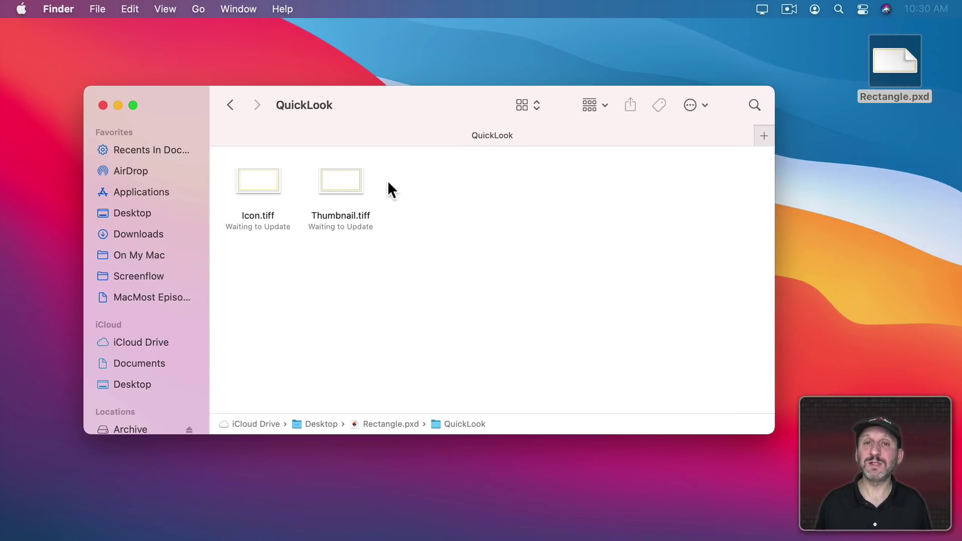